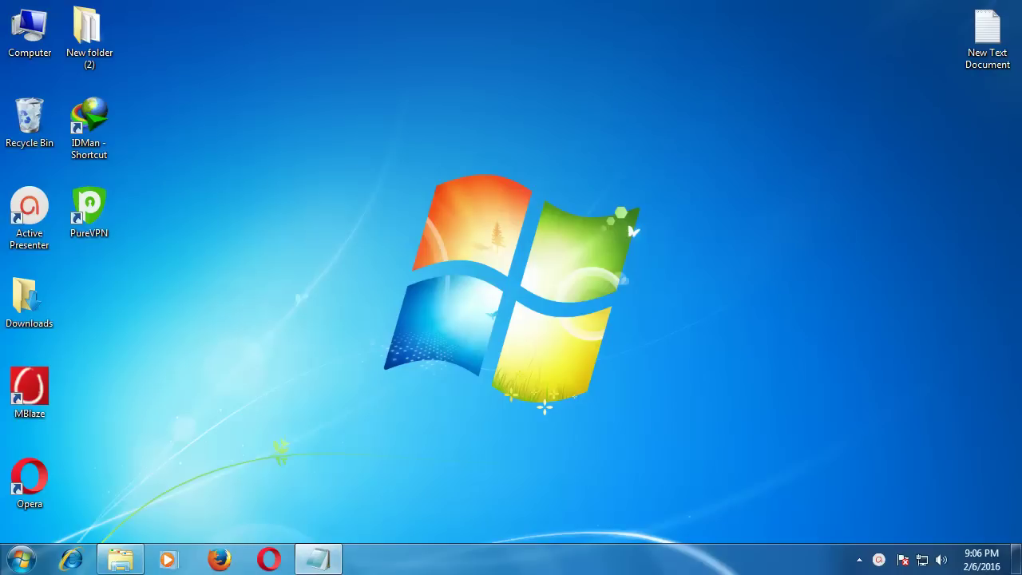
Step: Load the copied Google Drive link in Opera and request the purevpn_setup.exe download
click(318, 559)
right_click(437, 246)
click(477, 299)
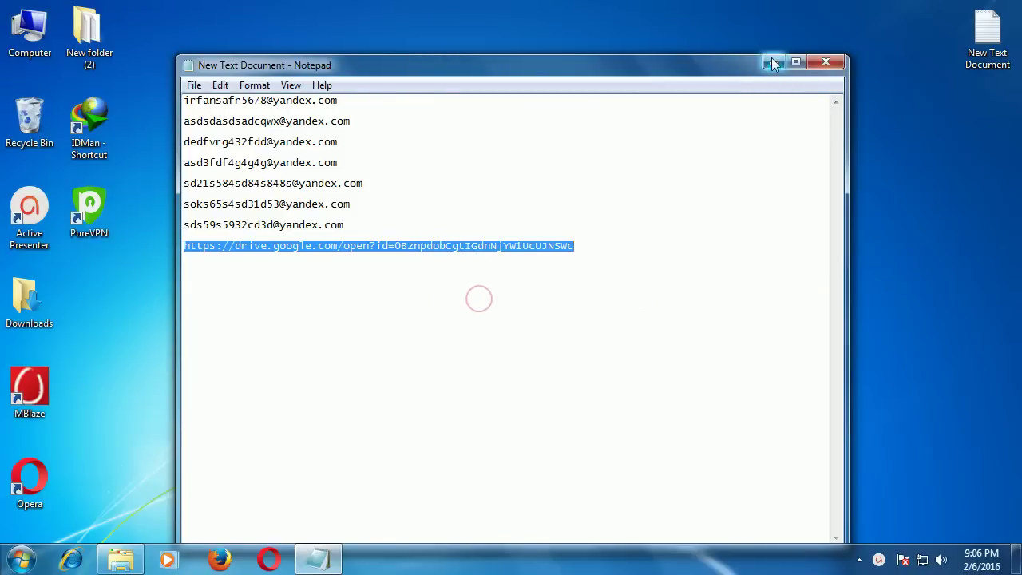
click(773, 61)
click(270, 559)
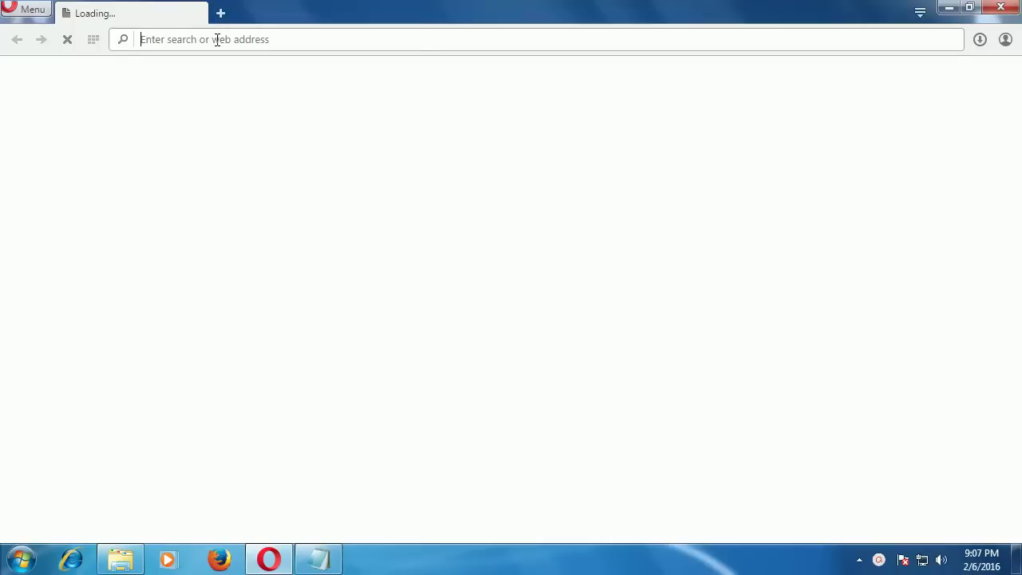
right_click(216, 39)
click(275, 132)
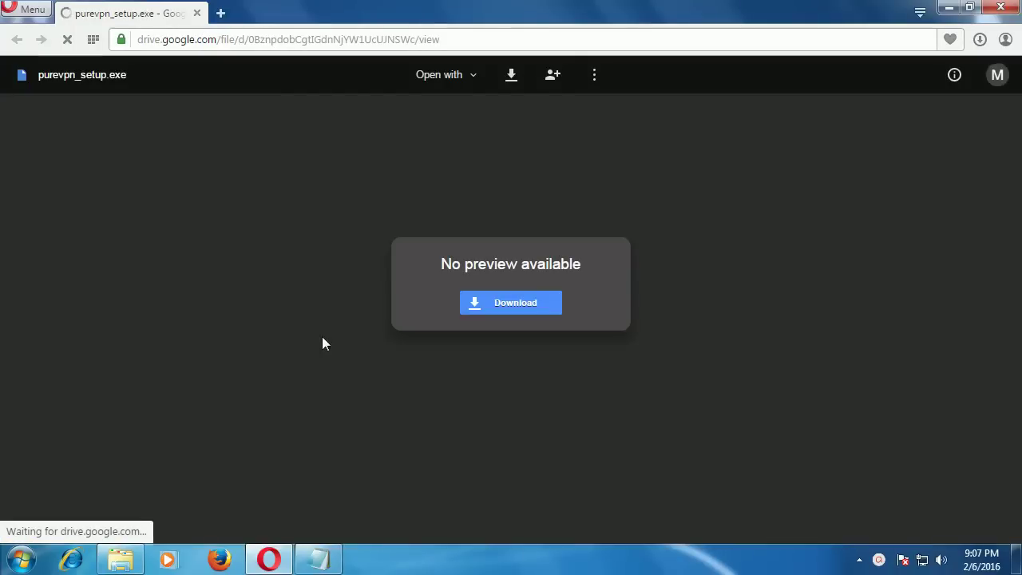
click(522, 302)
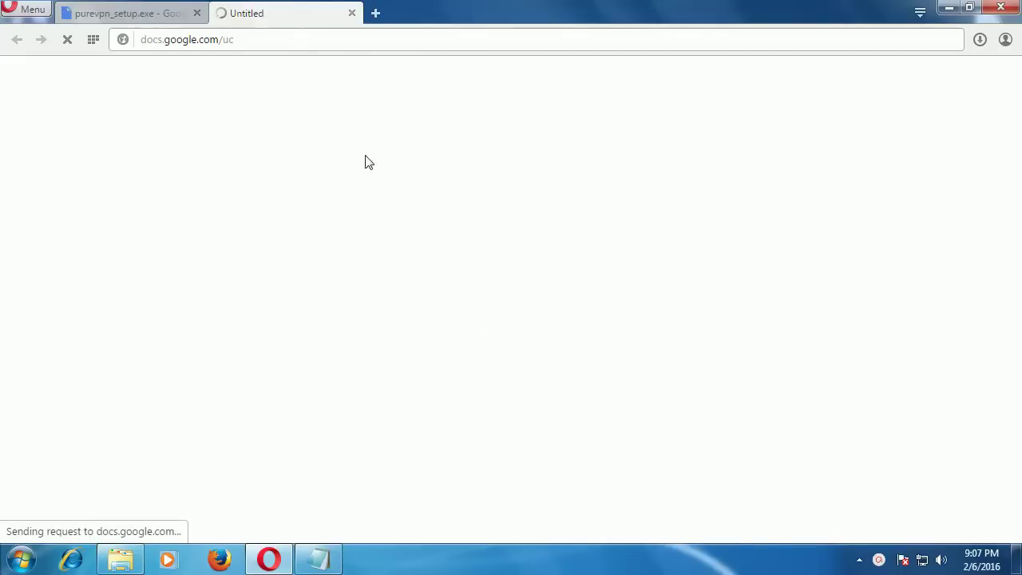
Step: Close the Drive preview and download tabs and minimize Opera to show the desktop
click(167, 16)
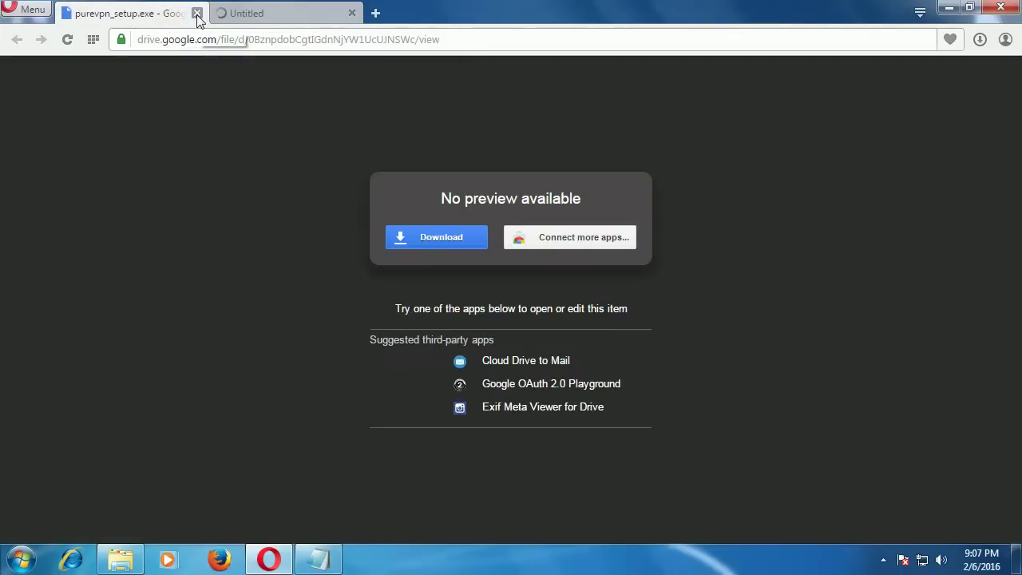
click(197, 14)
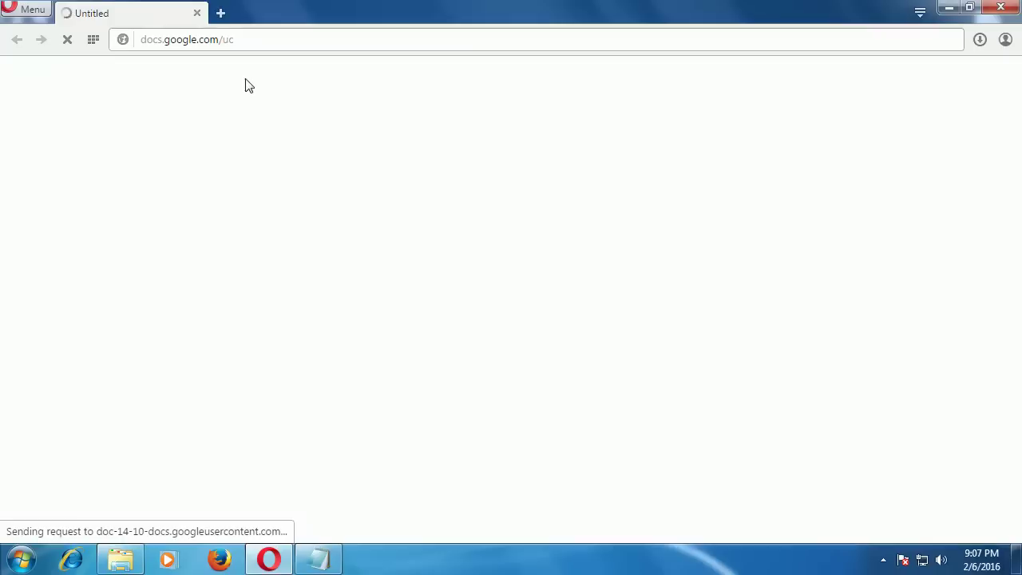
click(196, 15)
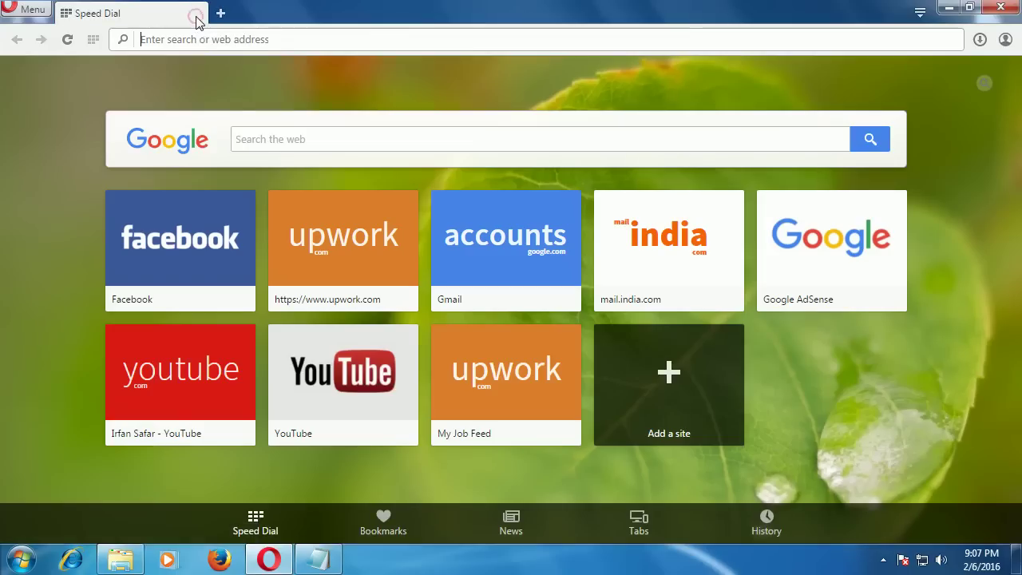
click(949, 8)
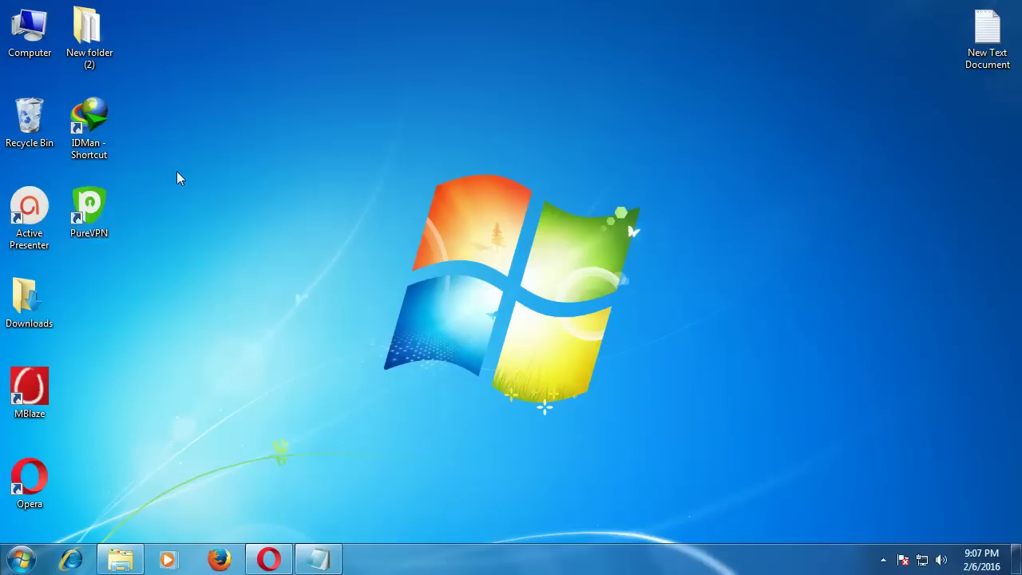
Step: Clear the desktop selection and launch Firefox to its start page
drag(194, 171, 86, 281)
click(118, 300)
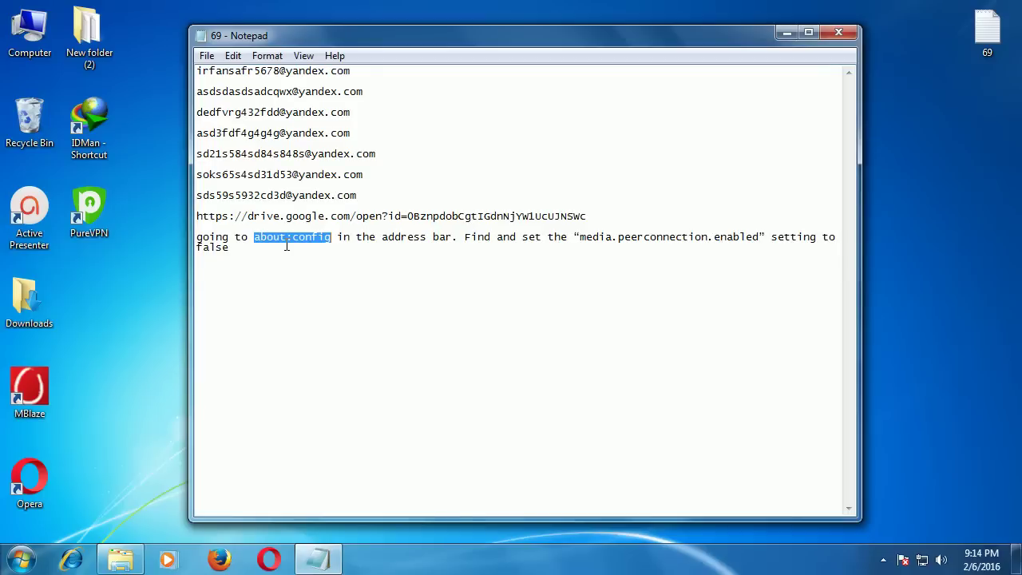
click(223, 560)
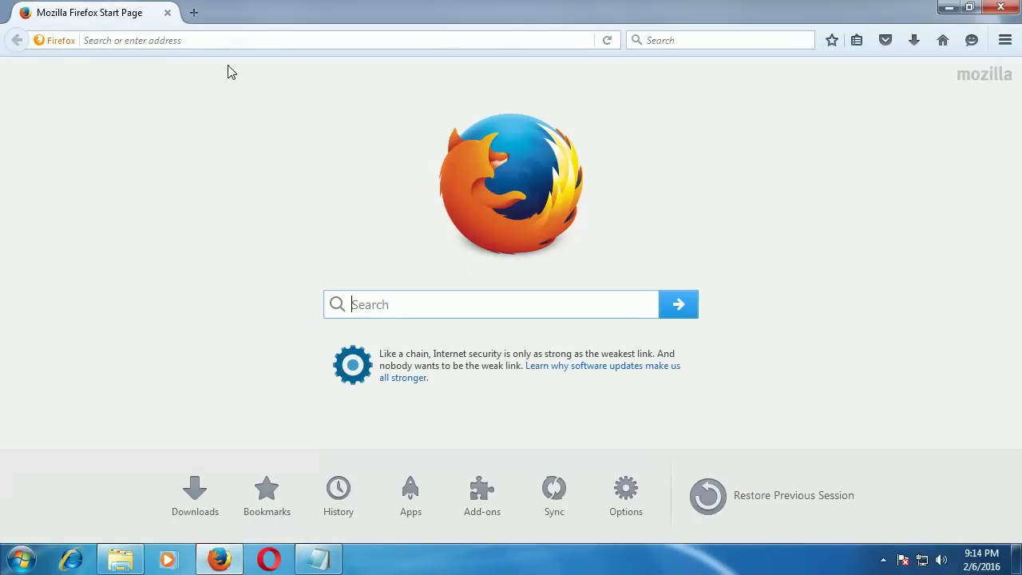
Step: Load about:config in Firefox and copy media.peerconnection.enabled from the Notepad note
right_click(211, 40)
click(269, 129)
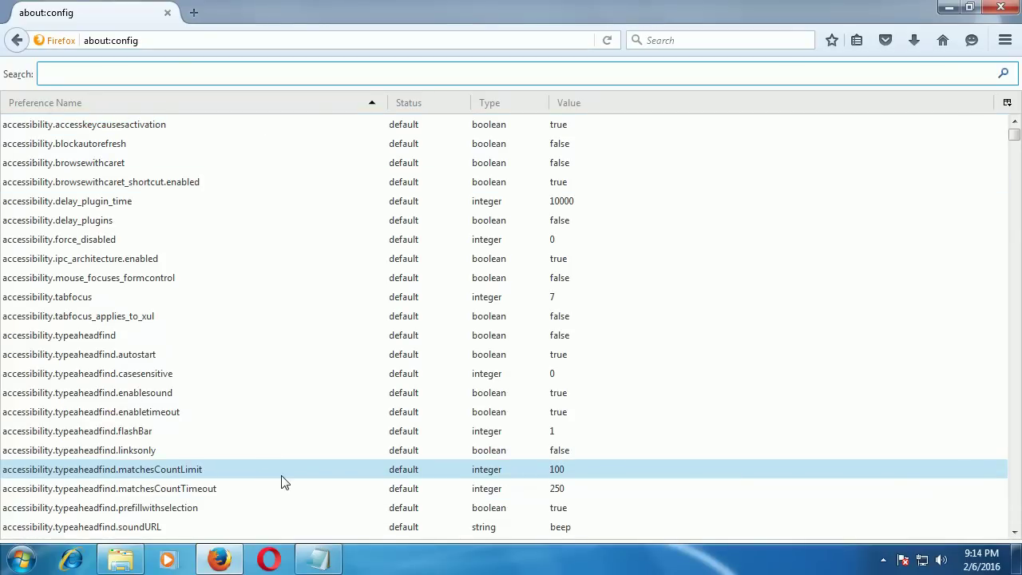
click(334, 562)
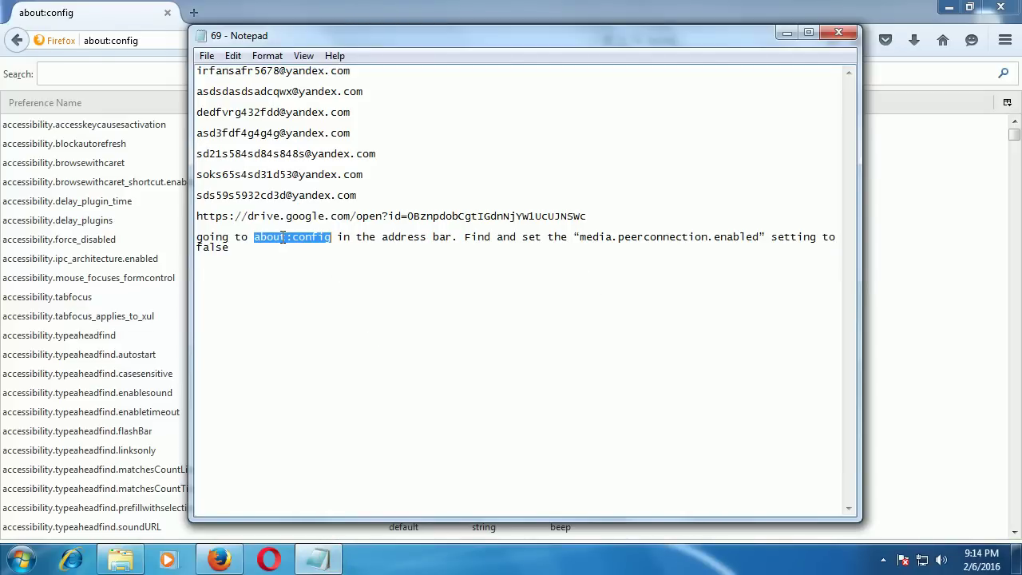
click(617, 238)
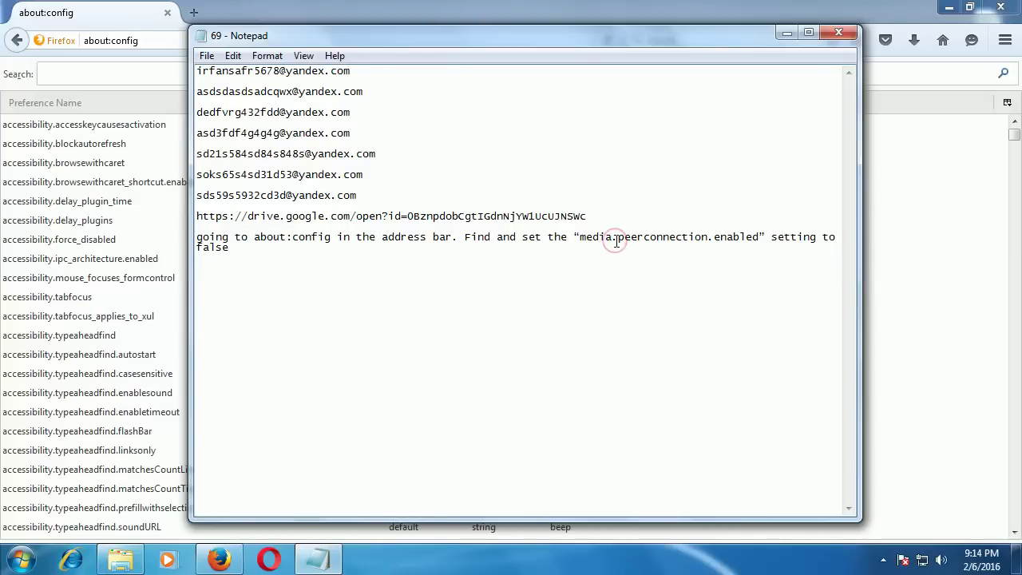
drag(580, 237, 755, 237)
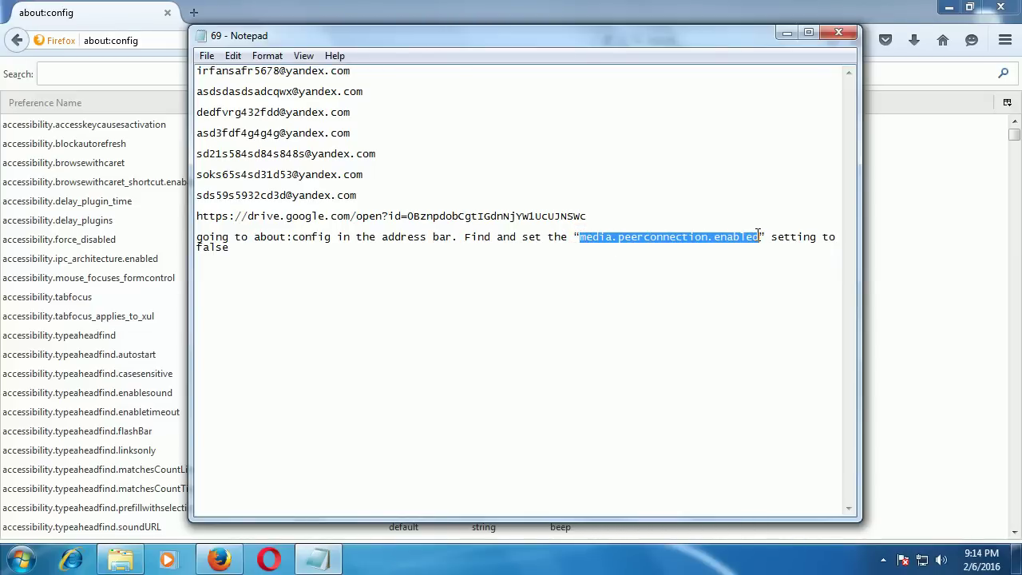
right_click(758, 233)
click(795, 285)
Step: Filter about:config to media.peerconnection.enabled and toggle it to false
click(846, 17)
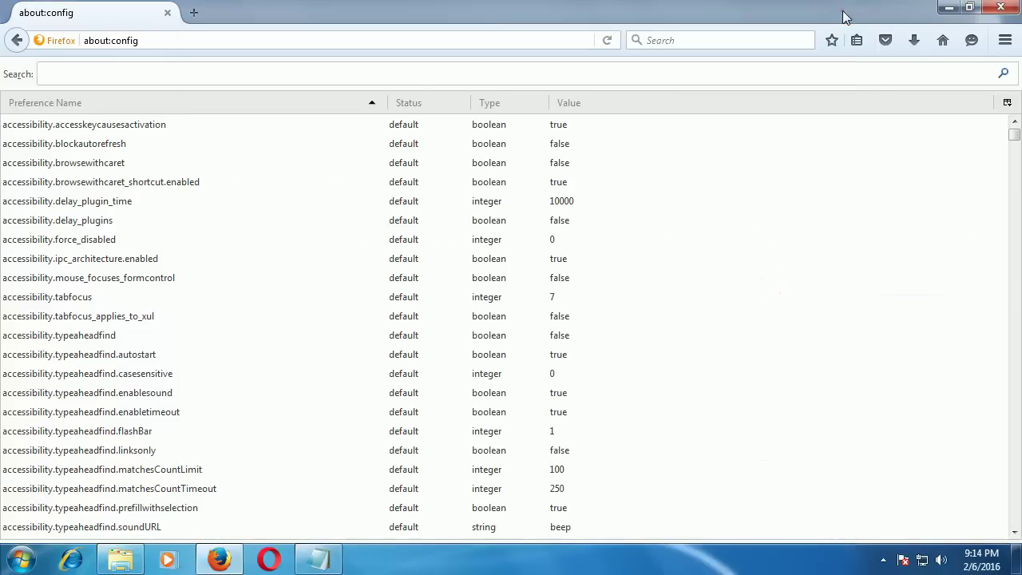
right_click(186, 80)
click(238, 157)
click(570, 131)
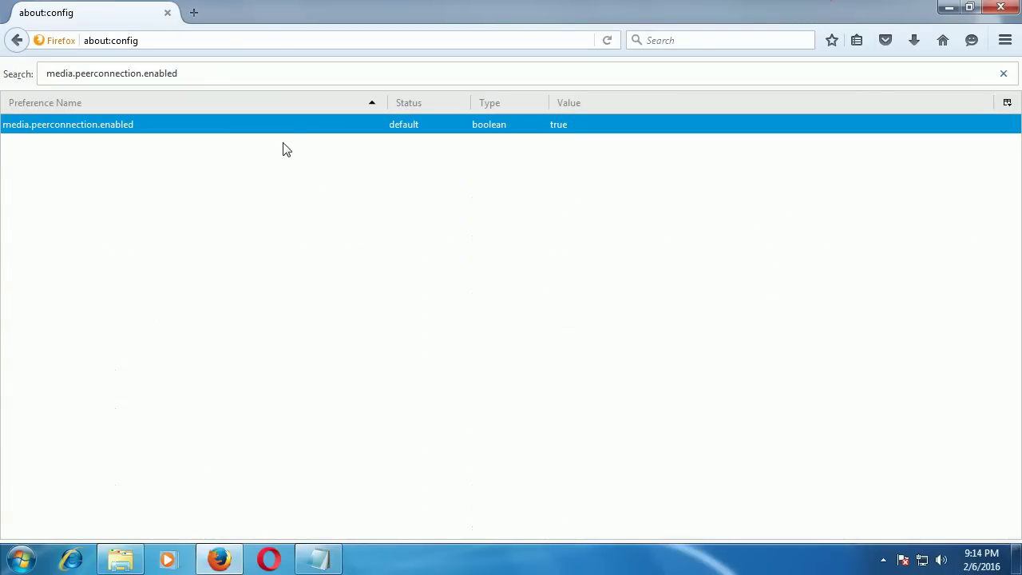
click(706, 190)
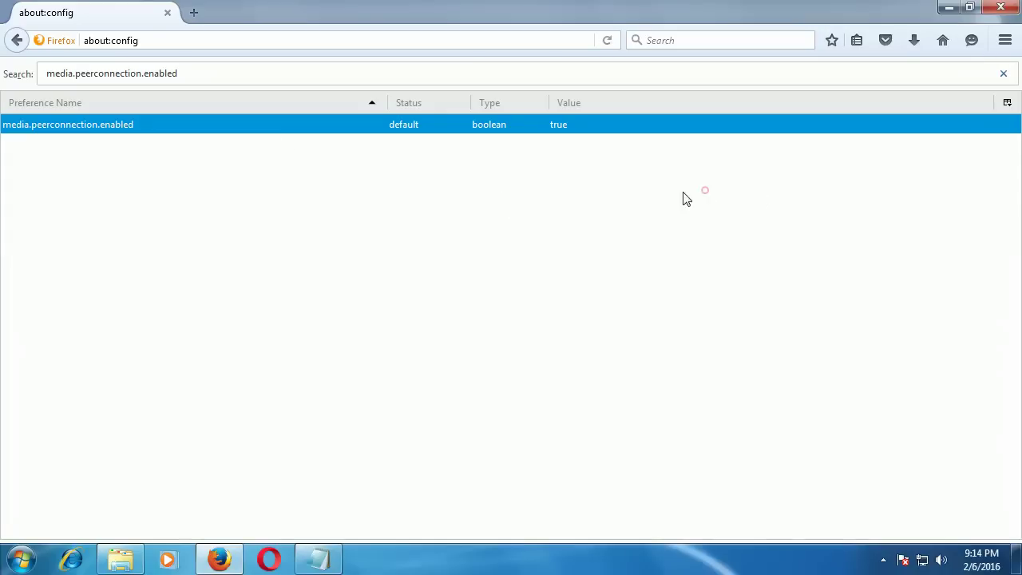
double_click(562, 132)
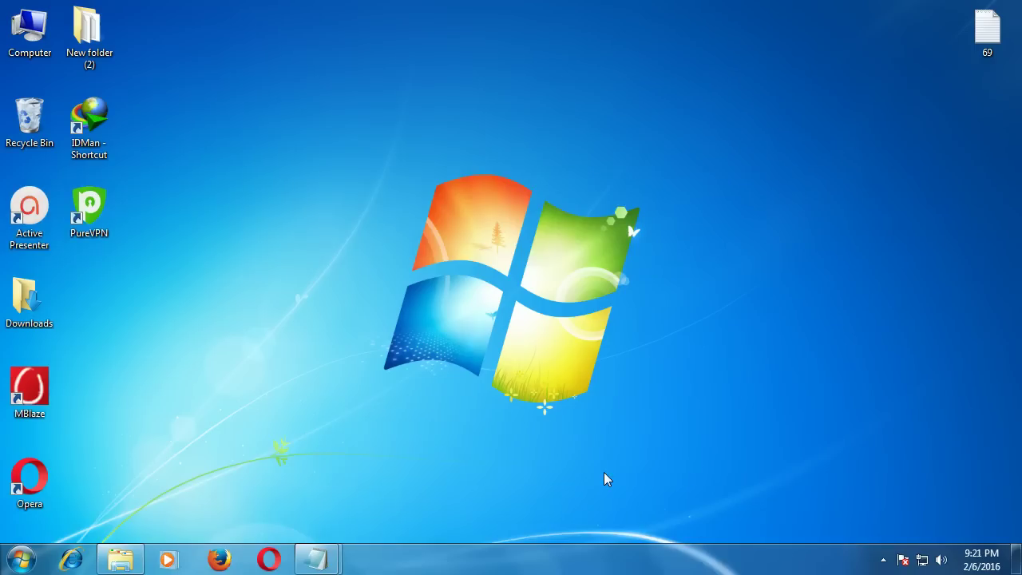
Step: Launch PureVPN and begin the free account sign-up form
double_click(93, 206)
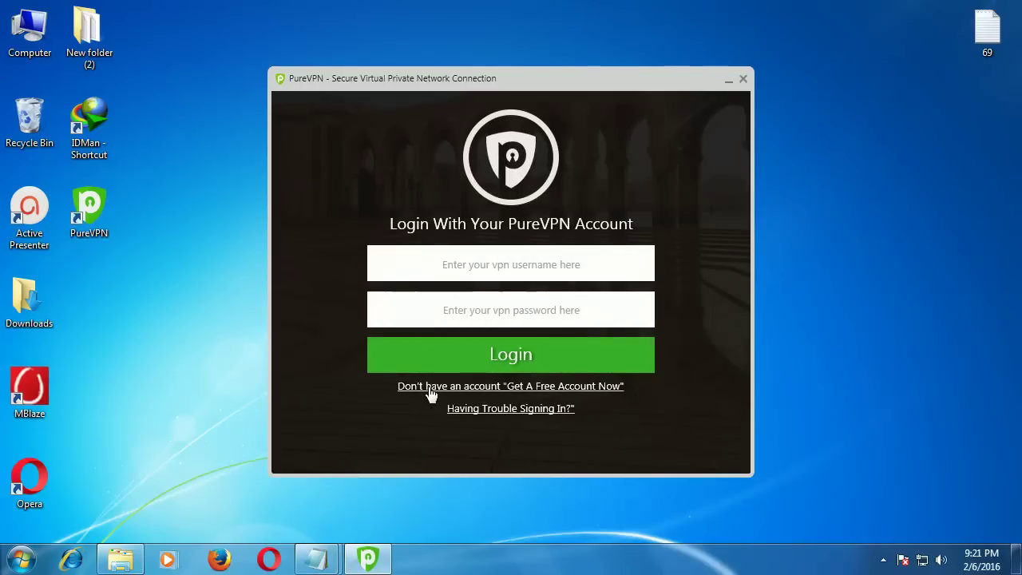
click(526, 391)
click(489, 259)
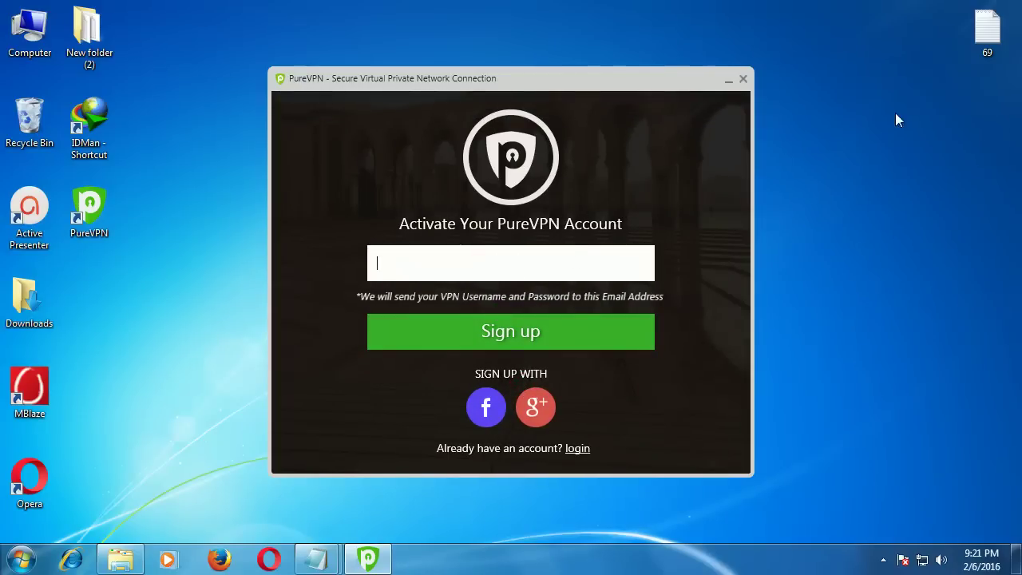
Step: Copy the first Yandex e-mail address from the notes, paste it, and submit the sign-up
double_click(1003, 16)
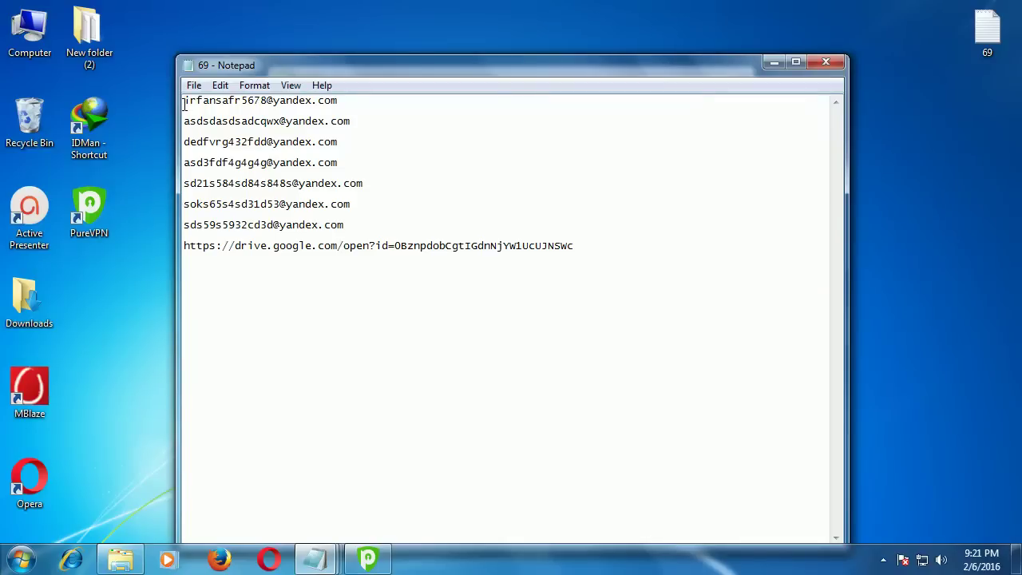
drag(185, 101, 344, 96)
right_click(330, 102)
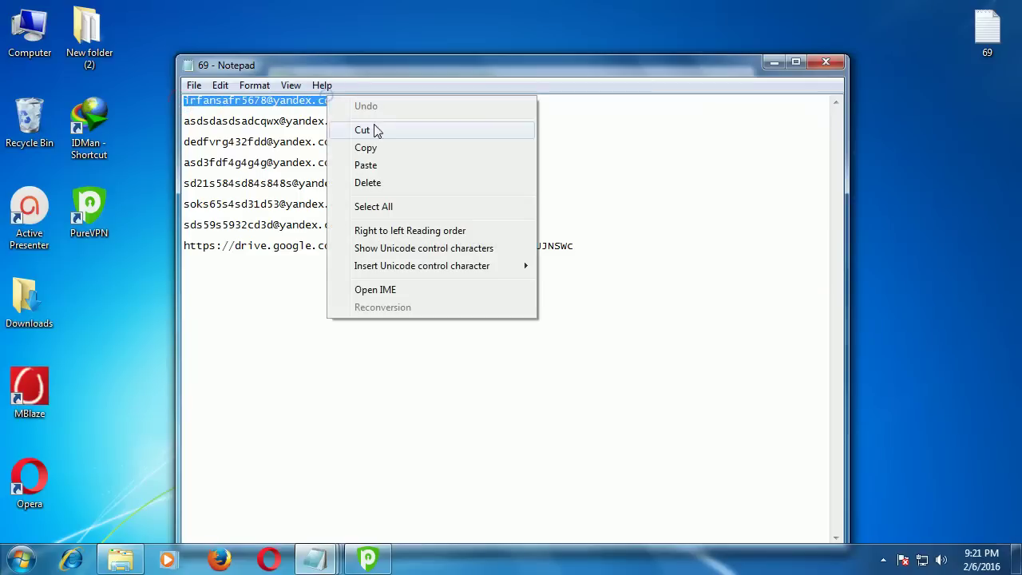
click(388, 151)
click(774, 62)
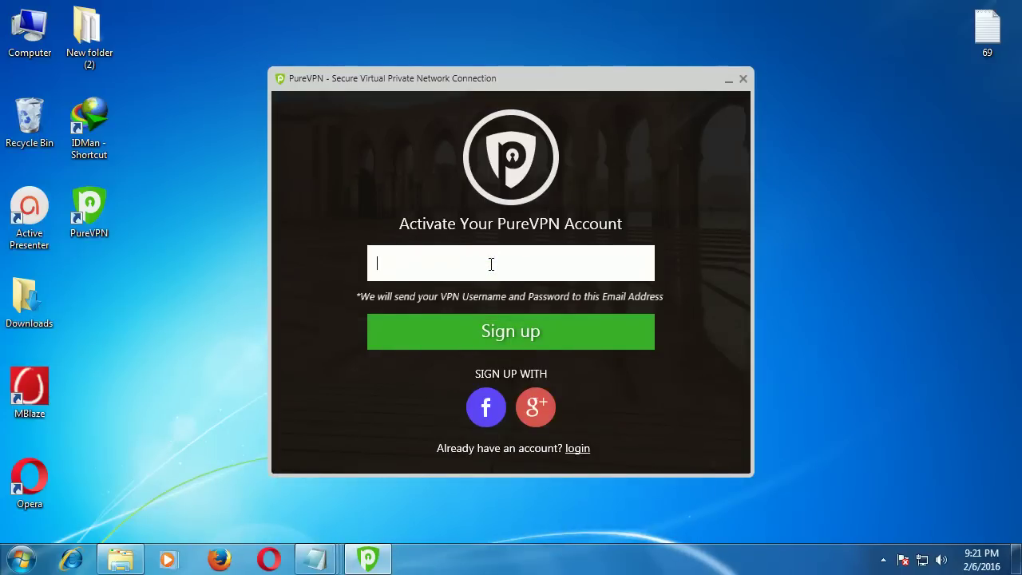
key(ctrl+v)
click(524, 337)
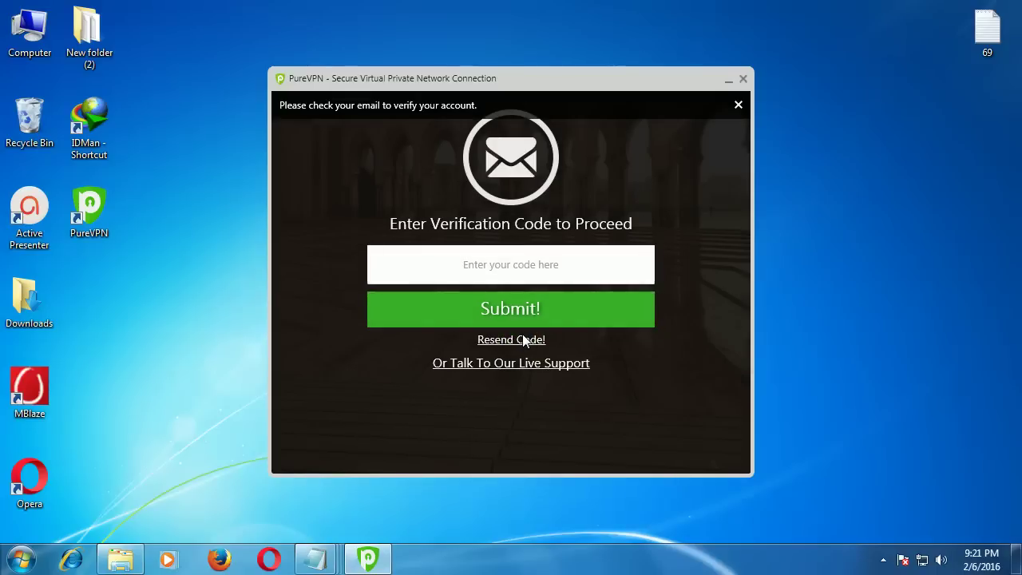
click(269, 559)
Step: Search Google for YANDEX, open the Yandex result, and reach the mail.yandex.com login
click(330, 137)
text(YA)
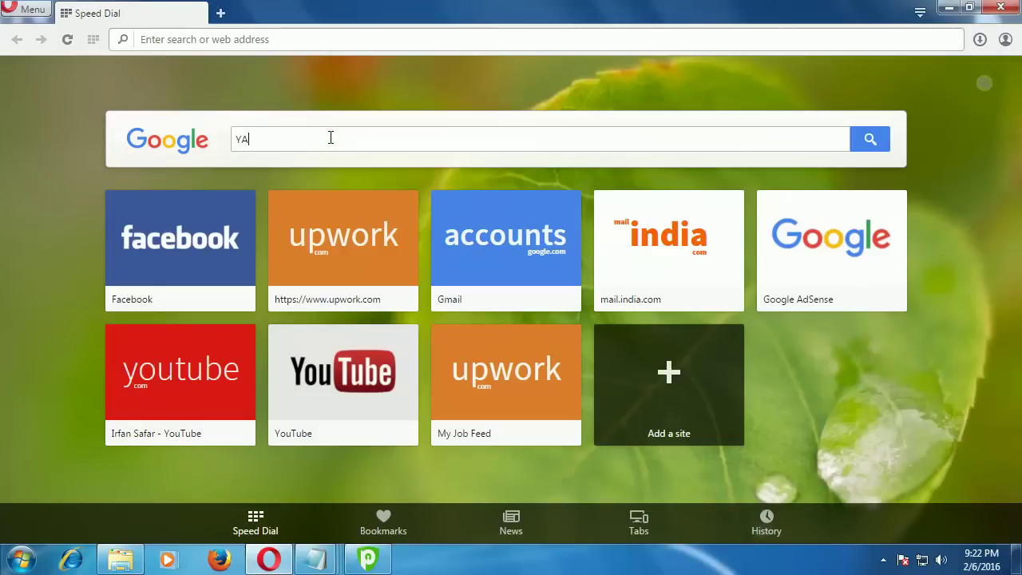
text(NDEX)
key(Return)
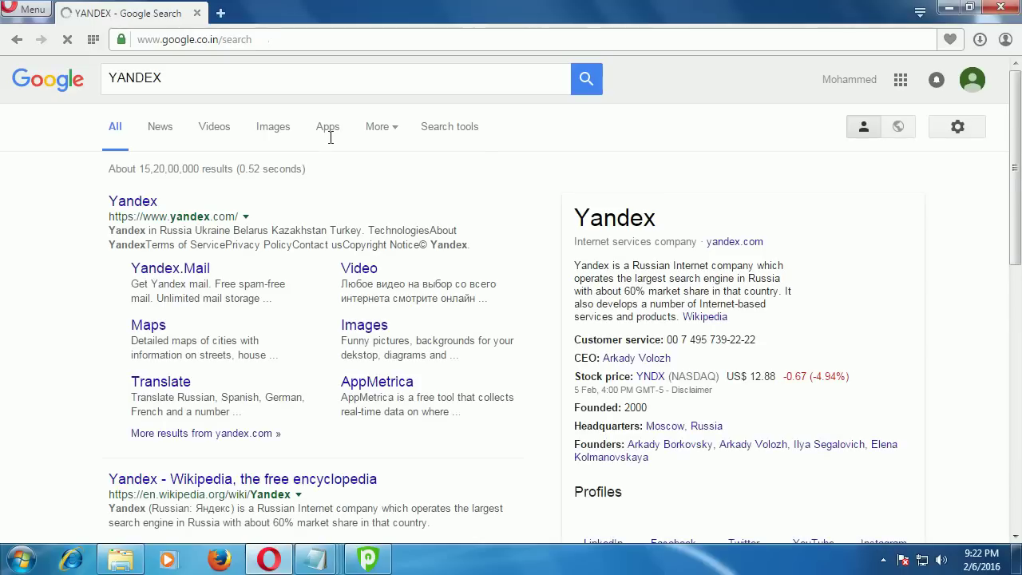
click(134, 204)
click(982, 79)
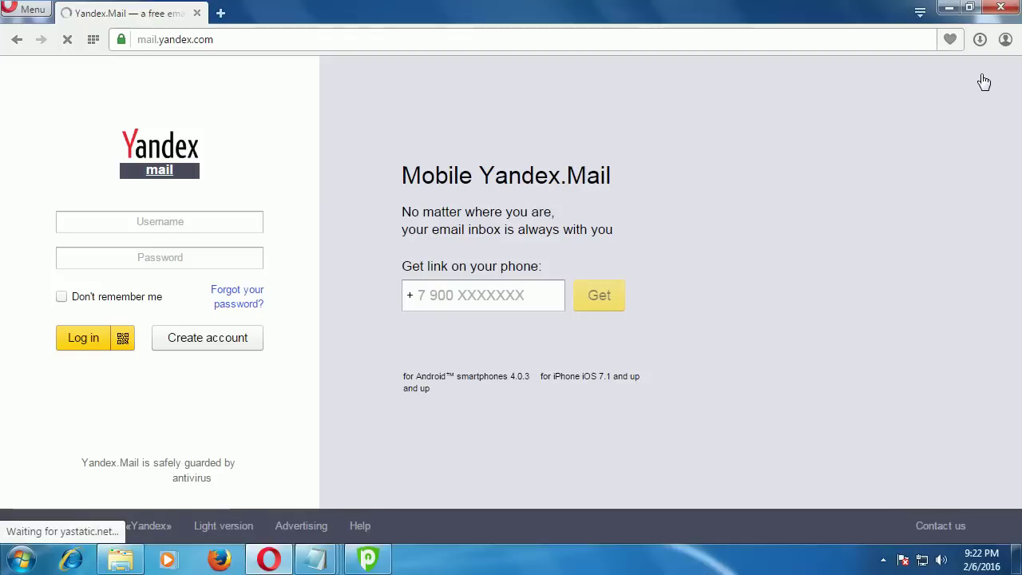
Step: Paste the copied Yandex e-mail address as username and type the account password
click(191, 216)
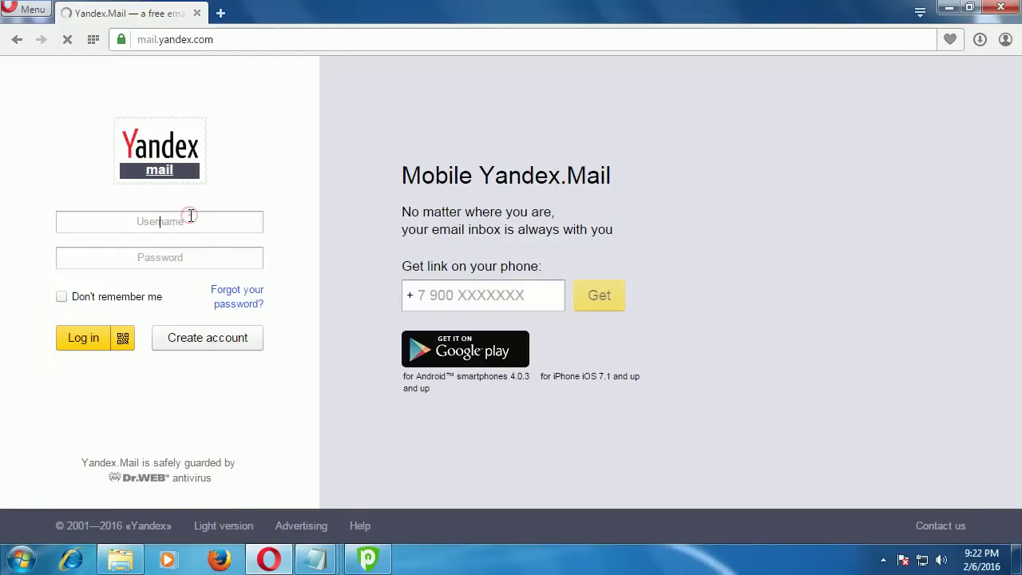
right_click(191, 217)
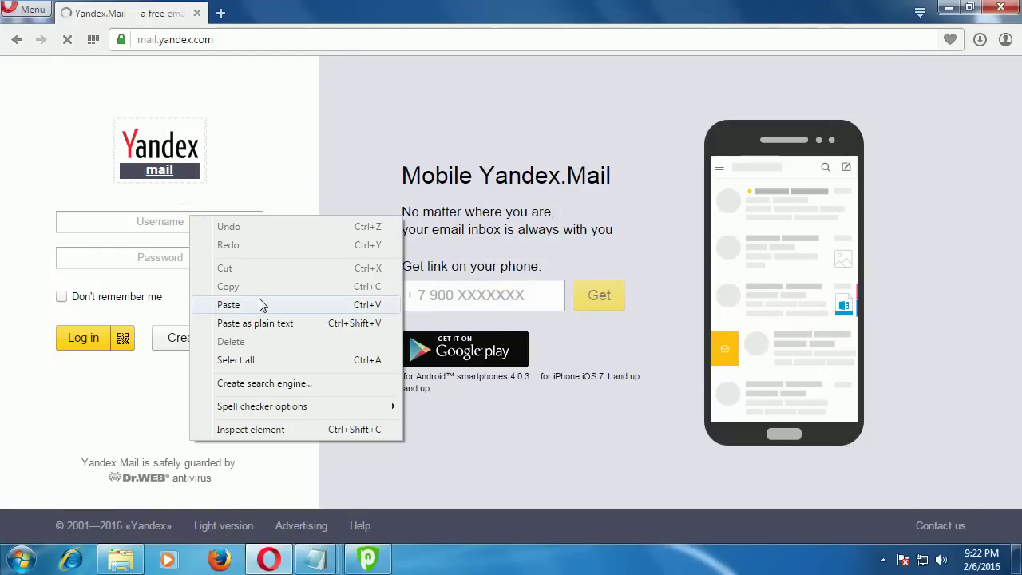
click(263, 303)
click(189, 258)
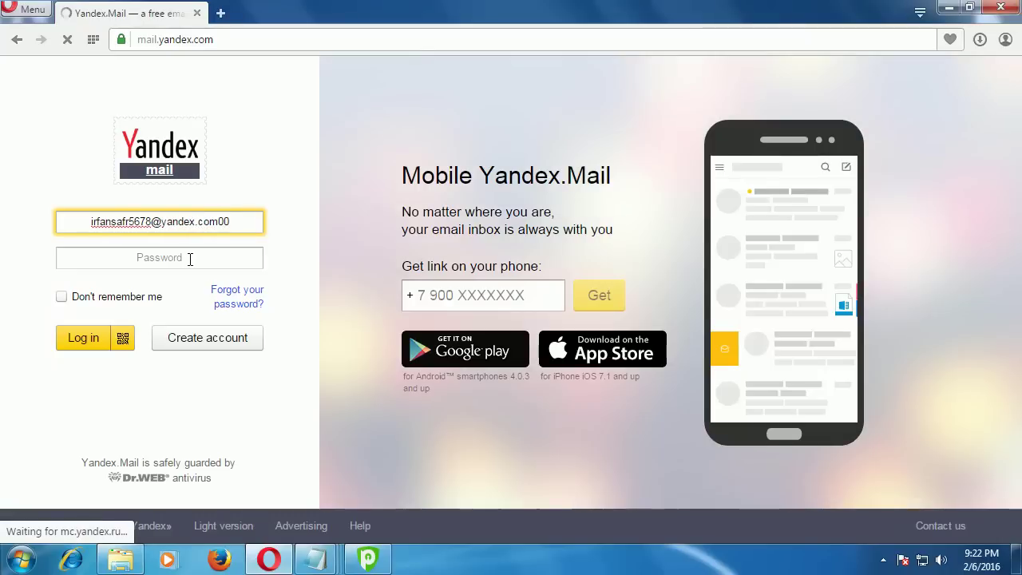
click(190, 259)
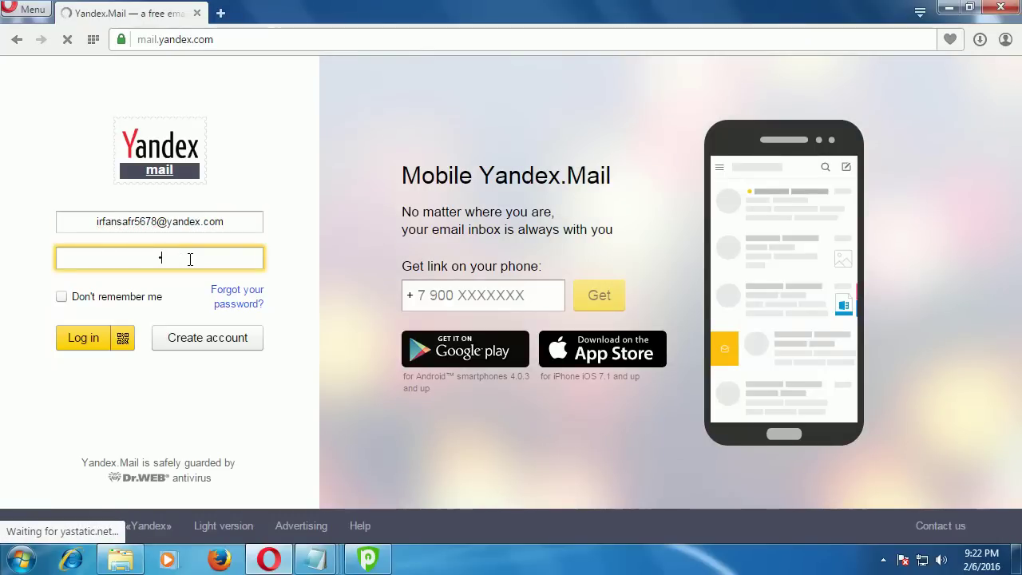
text(••••••••)
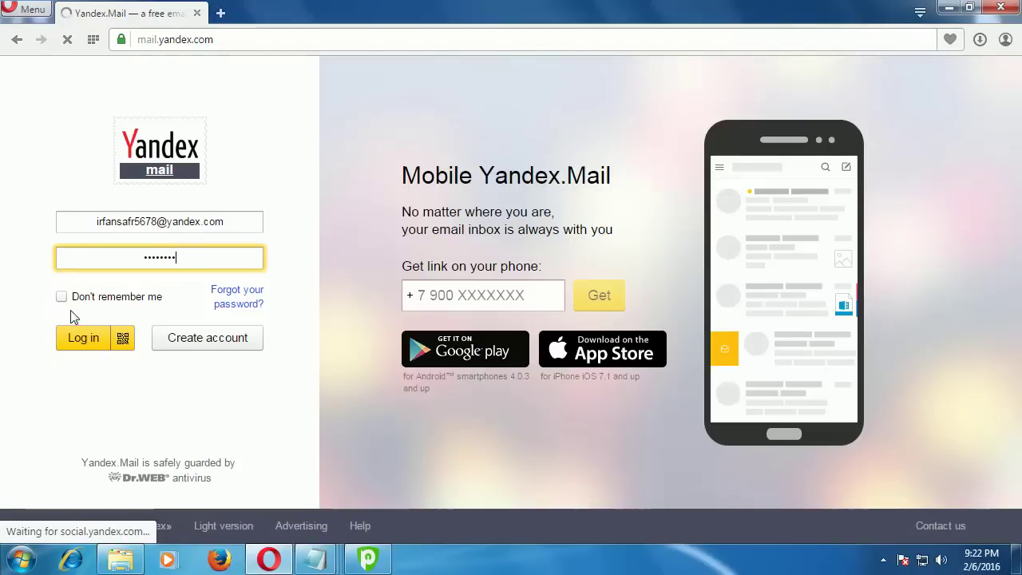
Step: Log in, open the PureVPN Code Verification e-mail, and return to PureVPN's code window
click(93, 349)
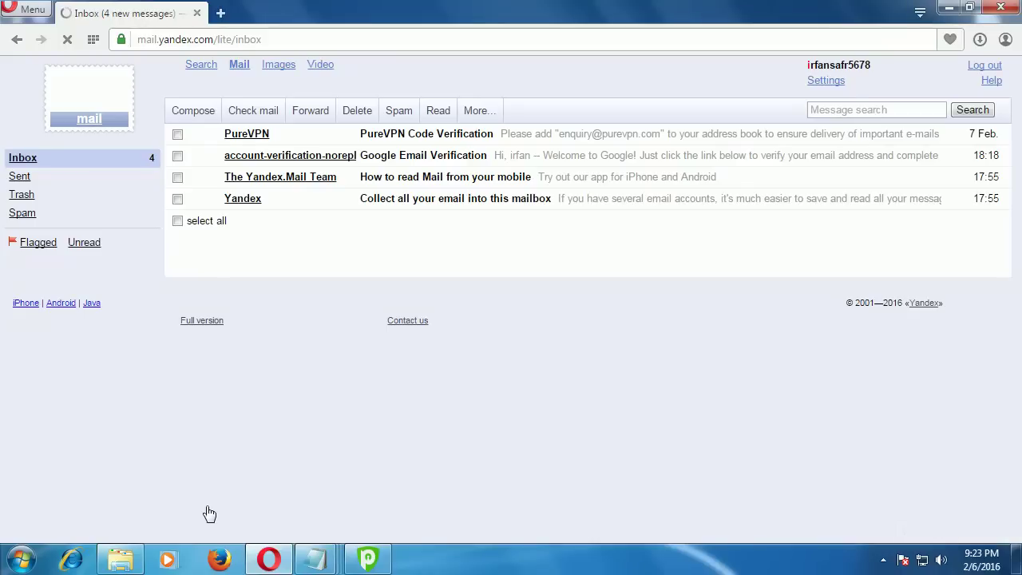
click(457, 135)
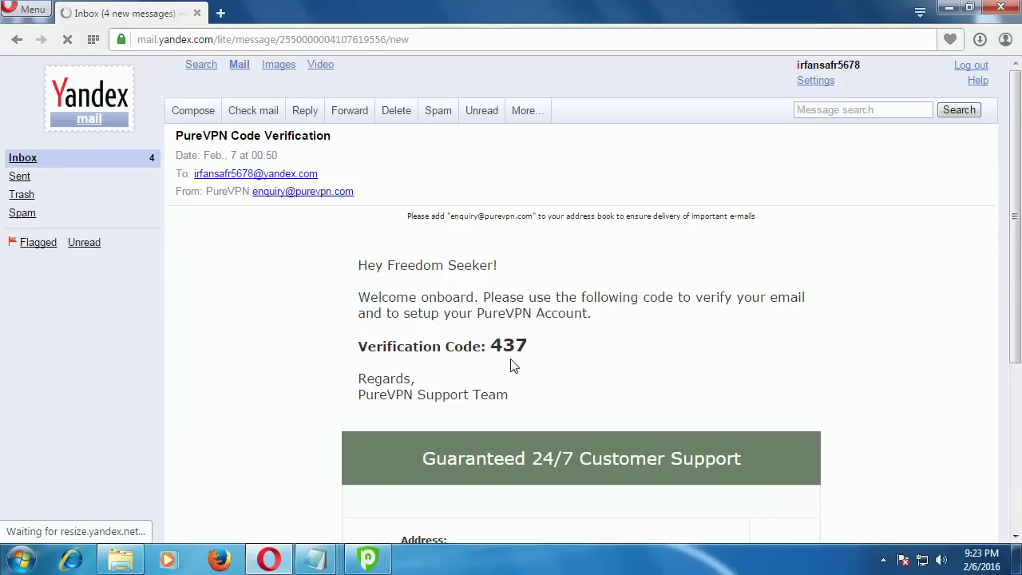
click(385, 564)
Step: Enter the emailed verification code in PureVPN and submit it
click(497, 261)
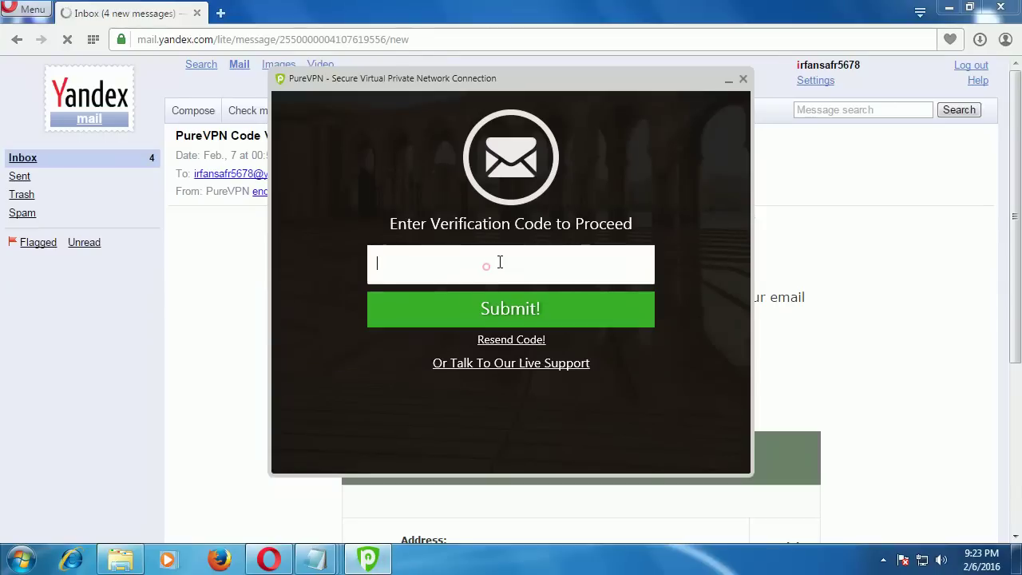
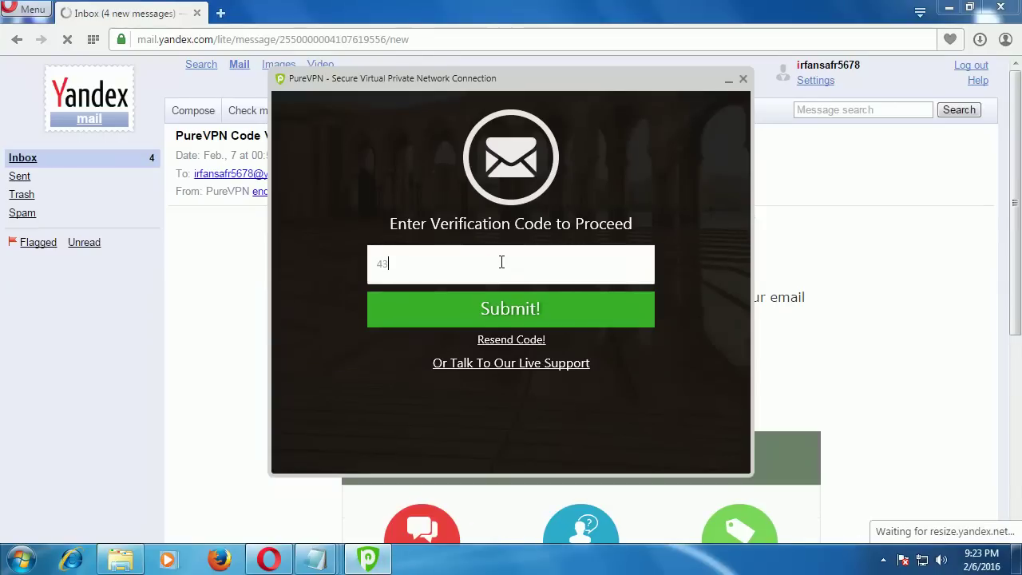
click(569, 310)
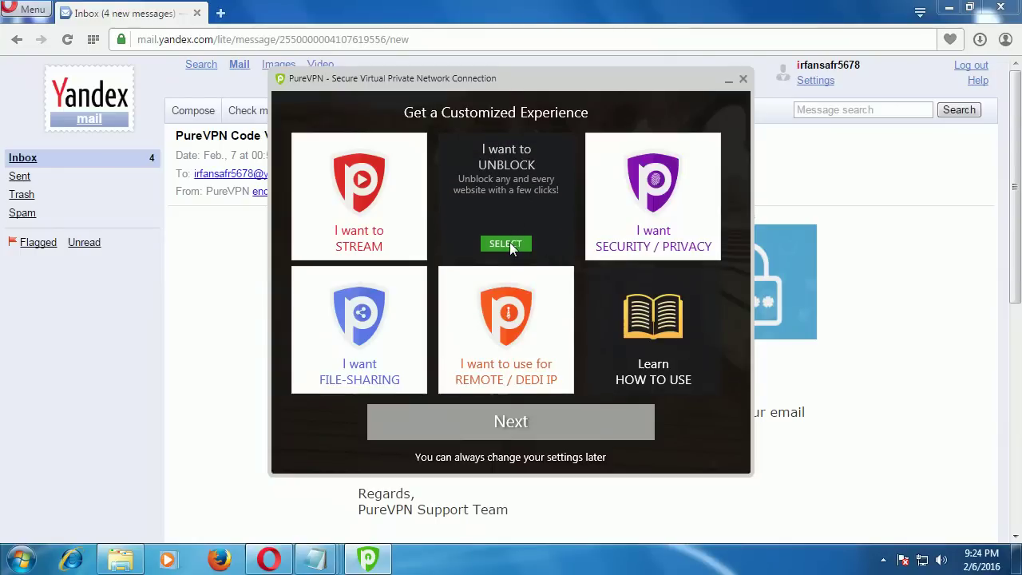
Step: Choose the I want to UNBLOCK option and continue to the dashboard
click(508, 243)
click(526, 424)
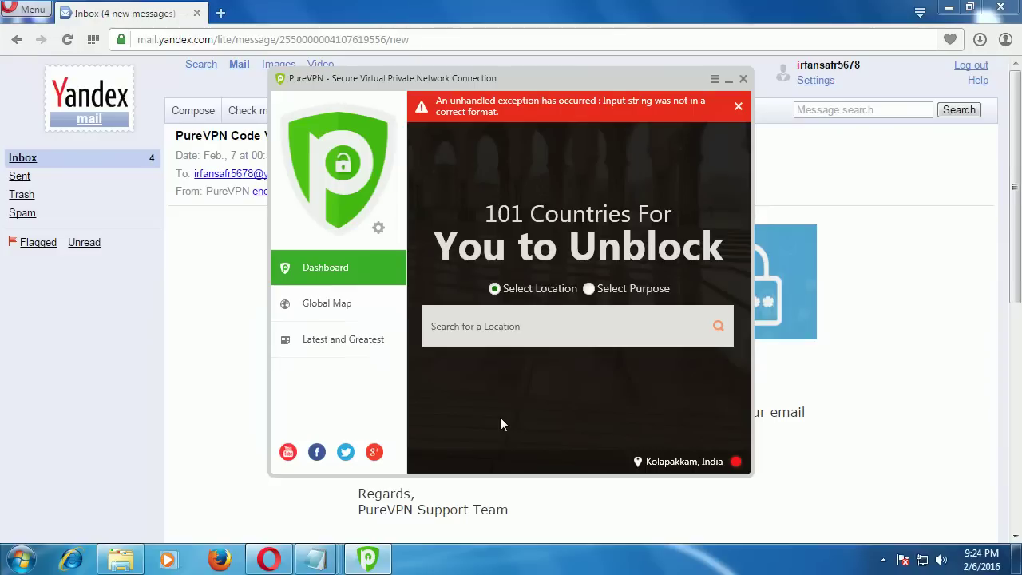
Step: Find Aruba in the server list and connect to its Oranjestad server
click(327, 307)
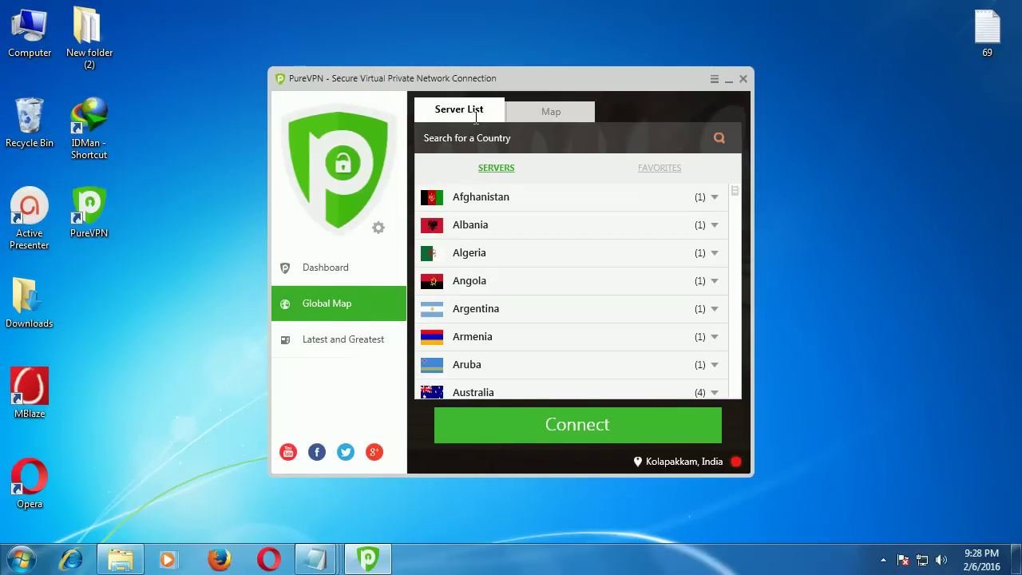
mouse_move(736, 201)
mouse_down()
mouse_move(733, 411)
mouse_move(730, 241)
mouse_move(740, 194)
mouse_up()
click(489, 367)
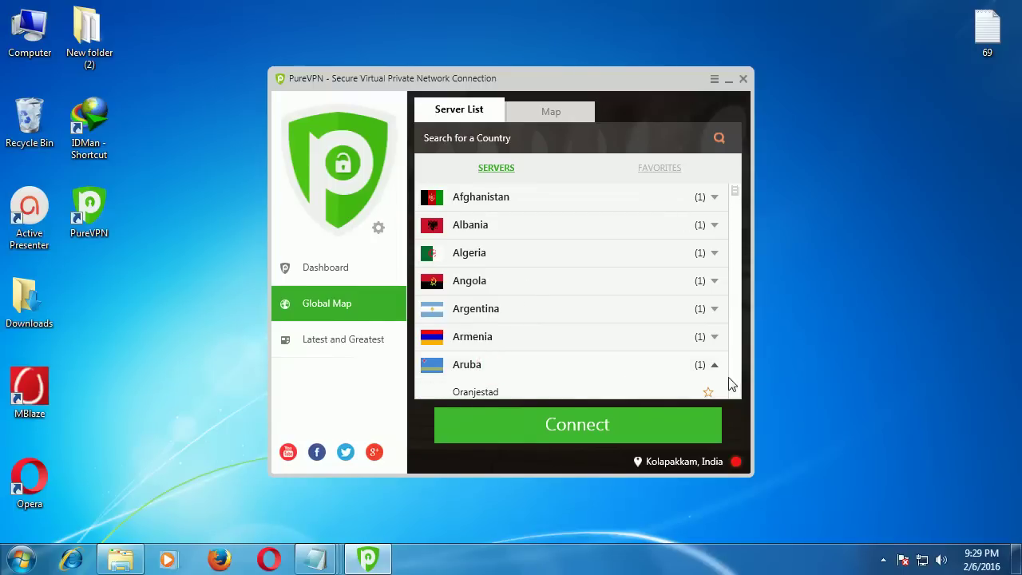
click(495, 392)
click(531, 432)
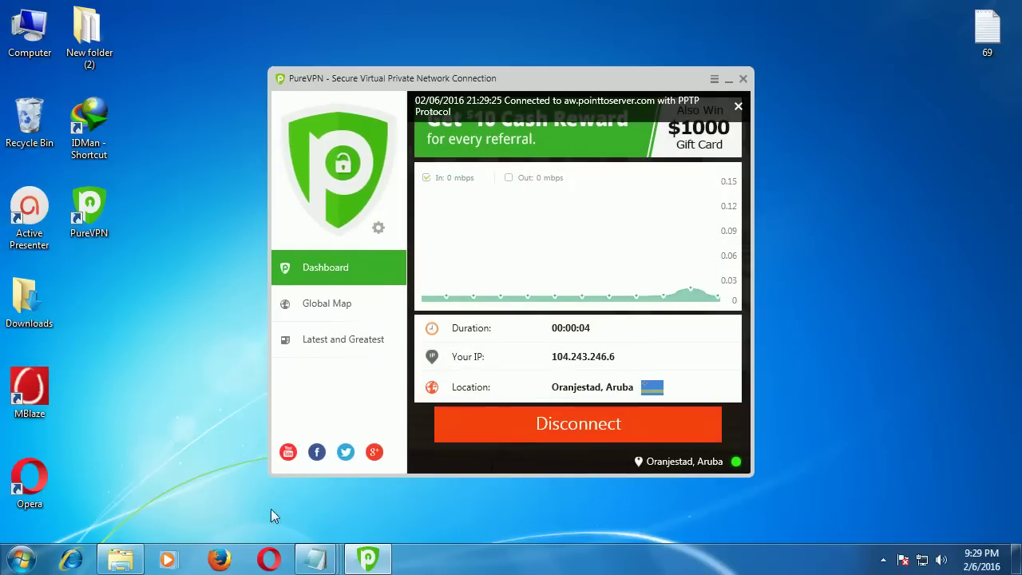
Step: Clear Firefox's entire history, cookies and cache for Everything, then close the browser
click(219, 559)
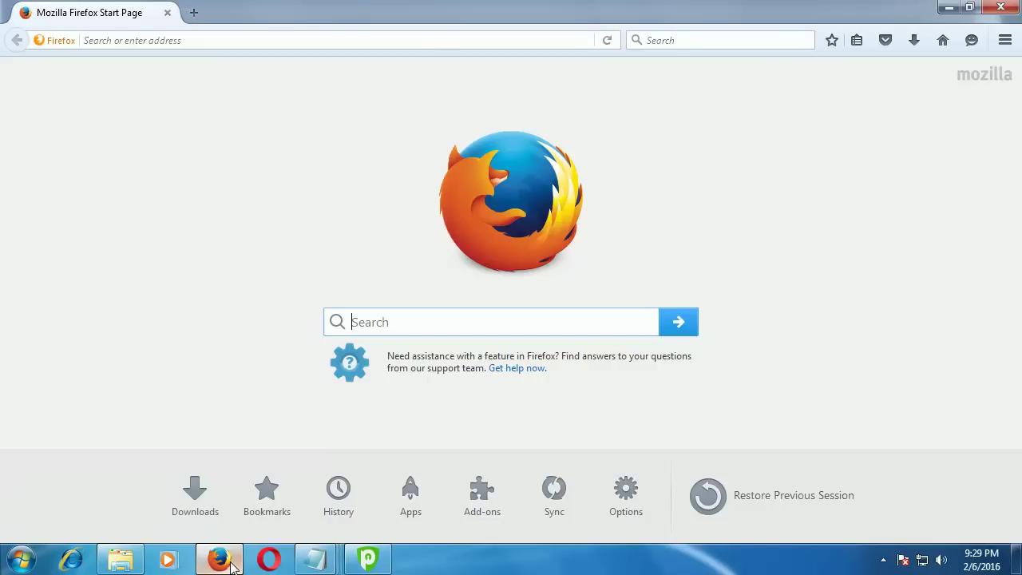
key(ctrl+shift+Delete)
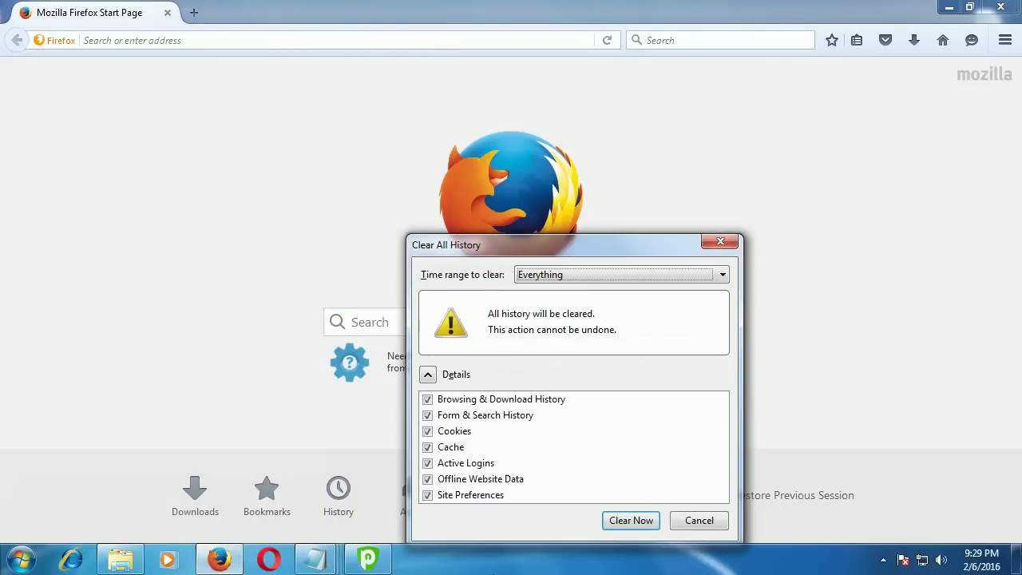
click(638, 523)
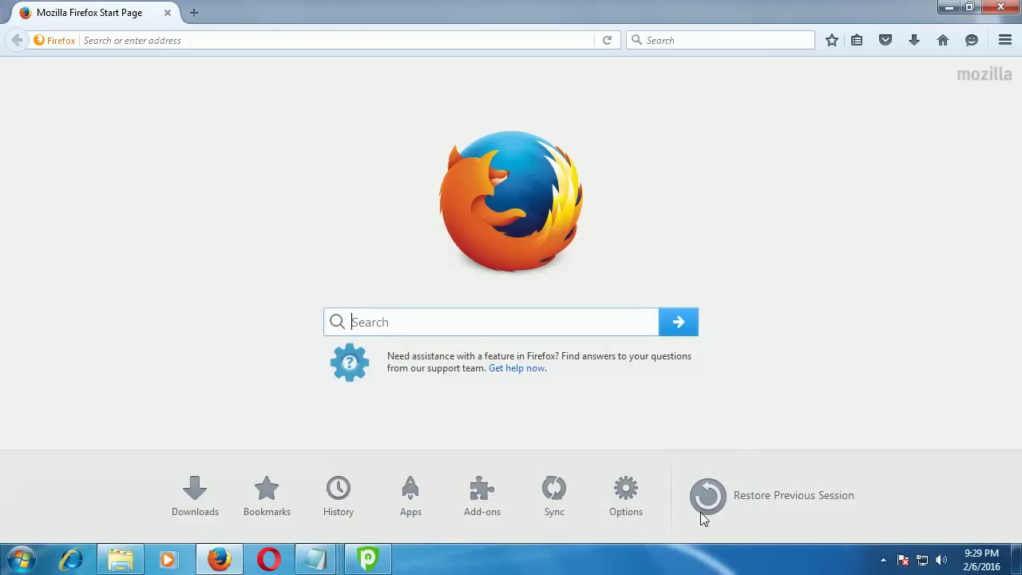
click(1001, 6)
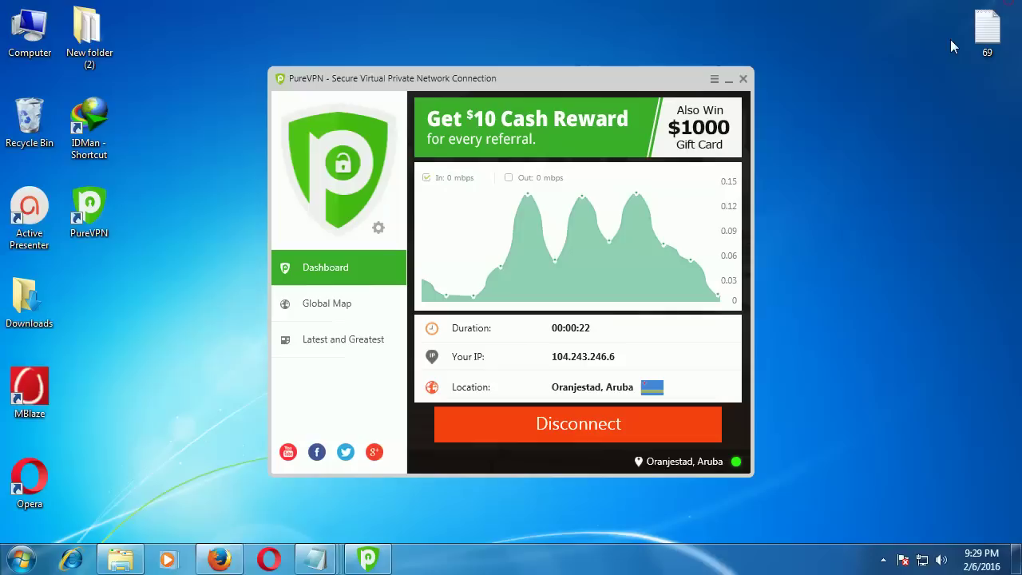
Step: Reopen Firefox and run a Google search for 'gmail signup'
click(209, 564)
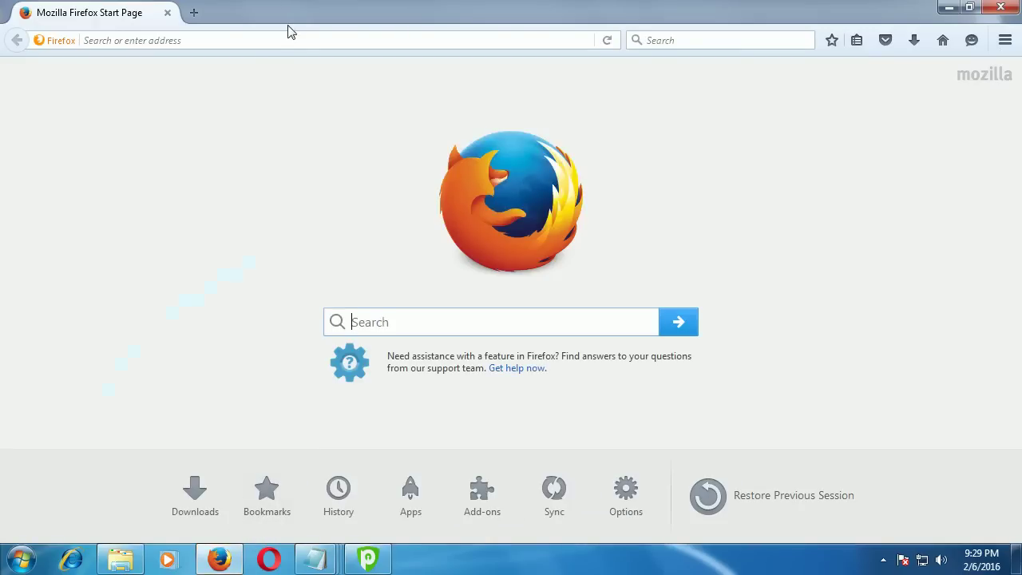
click(291, 42)
text(gm)
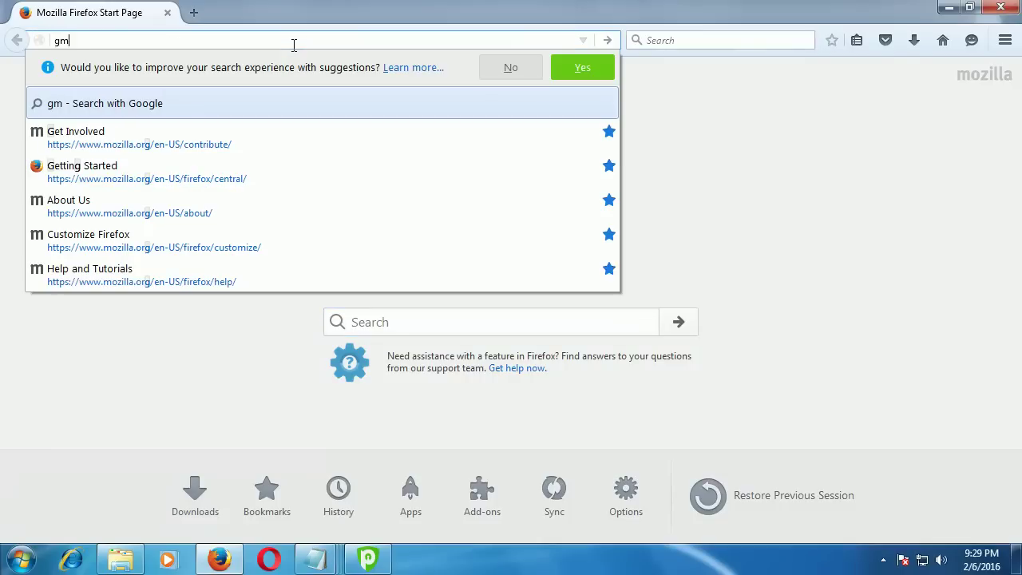
text(ail signup)
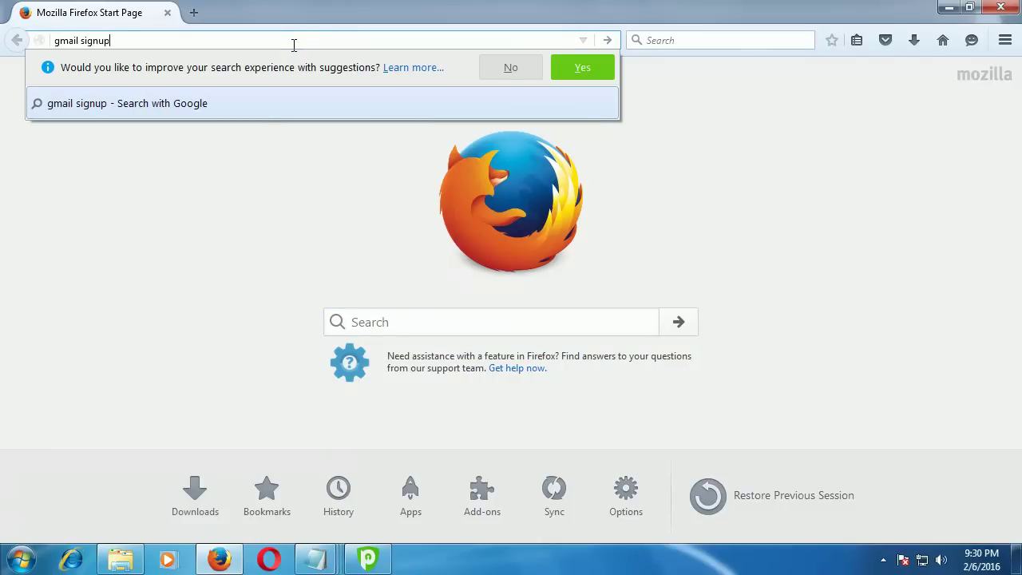
key(Return)
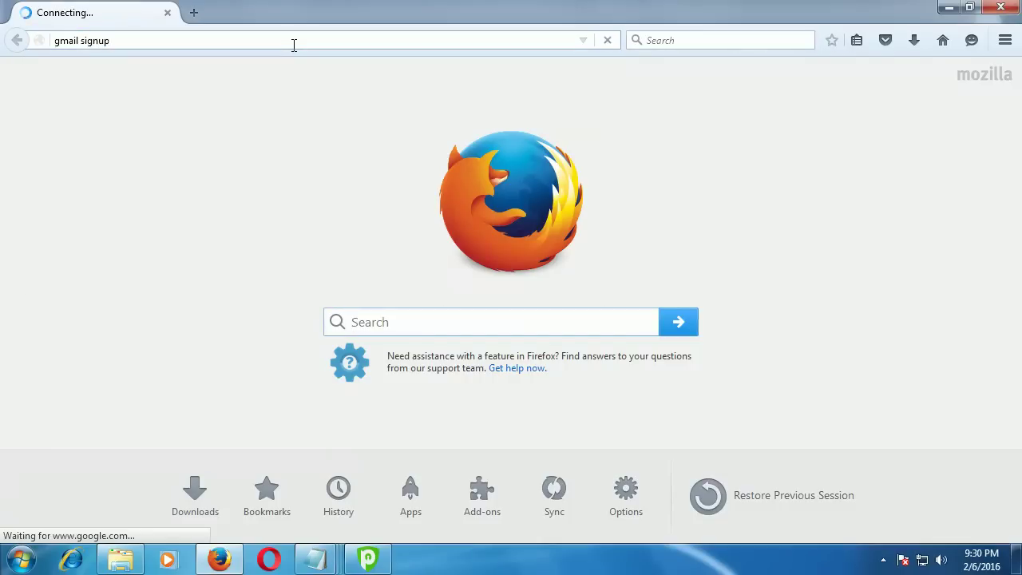
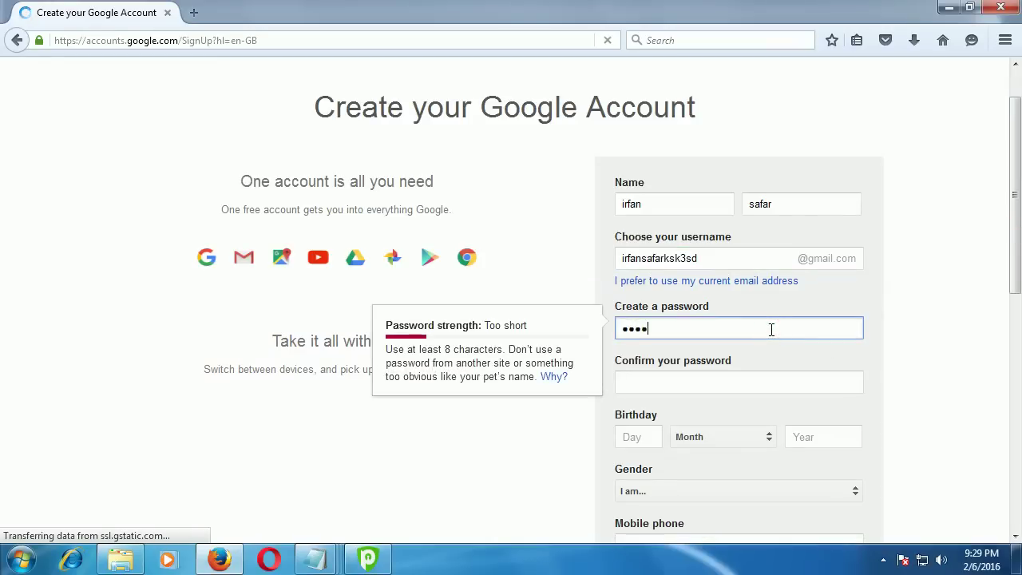
key(Tab)
key(Tab)
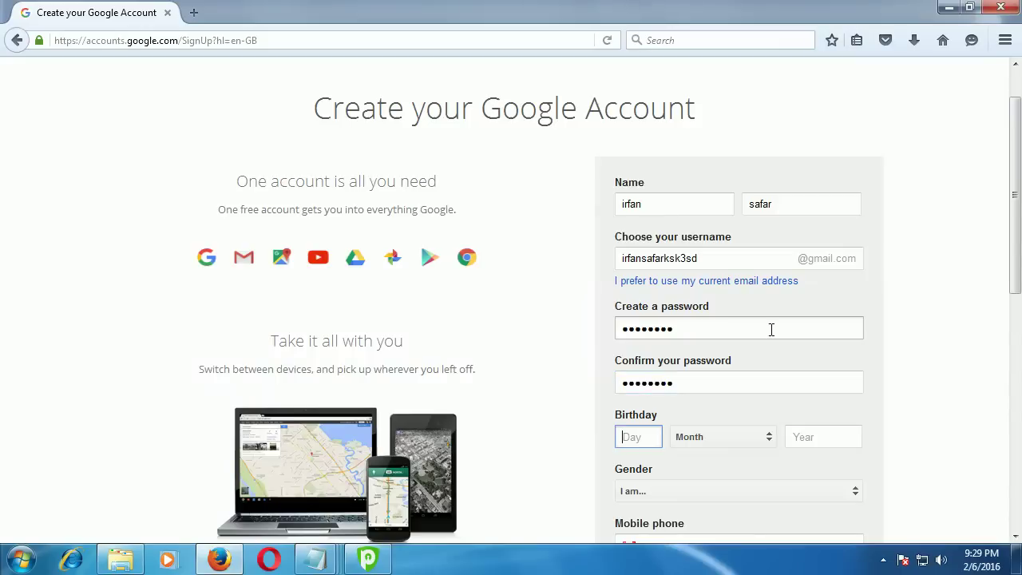
click(723, 437)
click(738, 438)
click(822, 437)
text(1995)
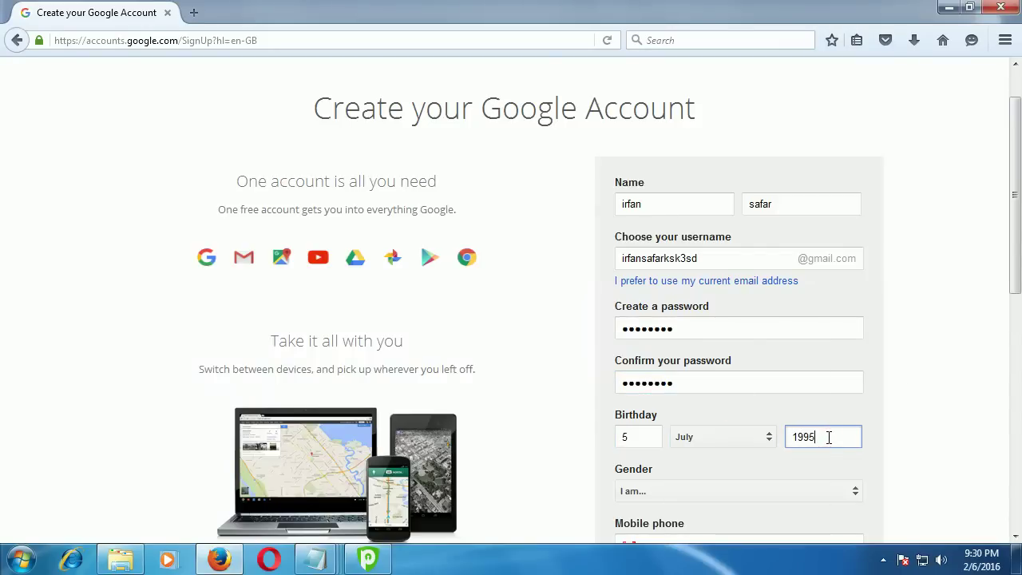
Step: Choose Male as the gender, briefly showing and hiding PureVPN
scroll(829, 438, down, 3)
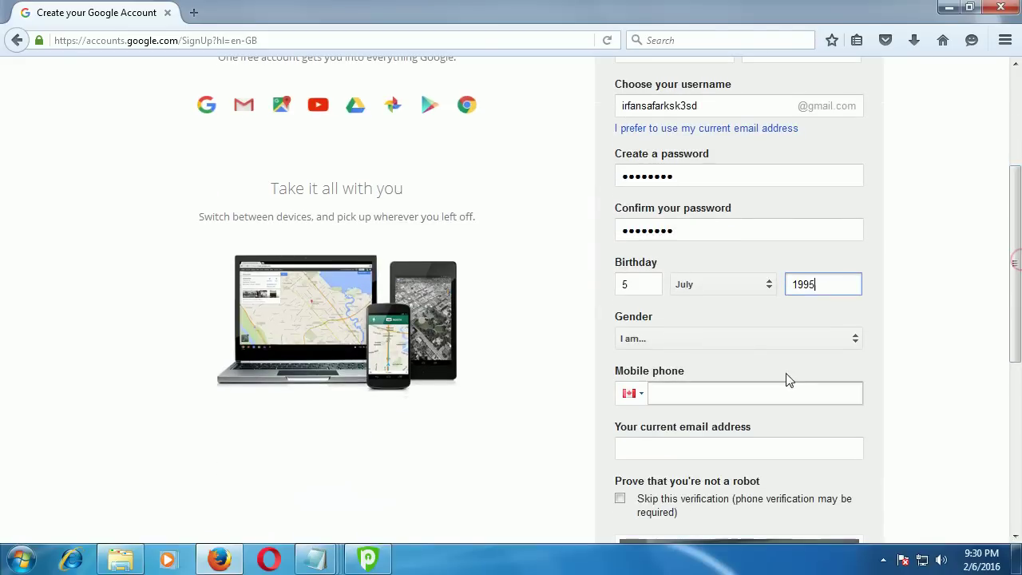
click(735, 340)
click(690, 361)
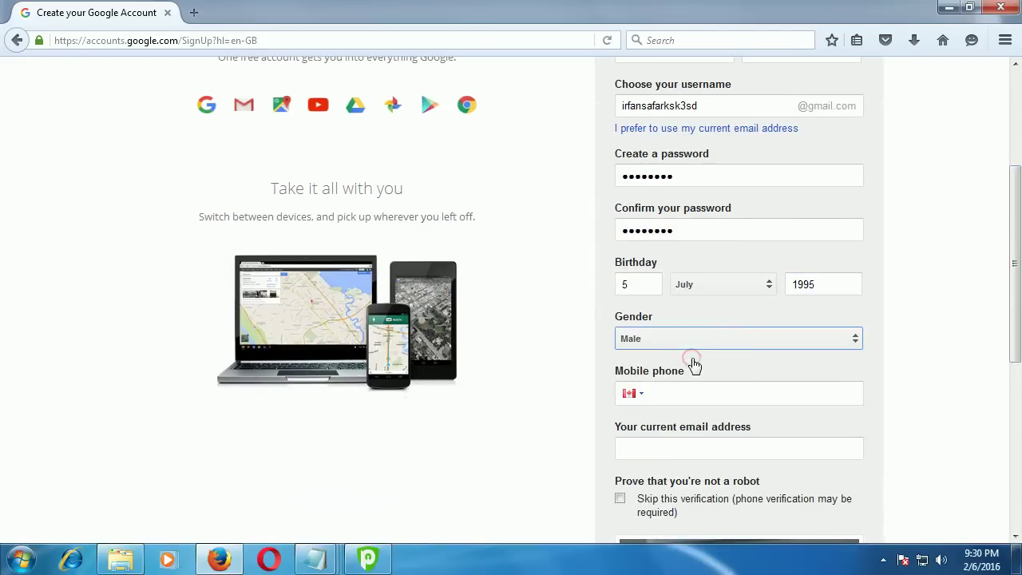
scroll(746, 418, down, 2)
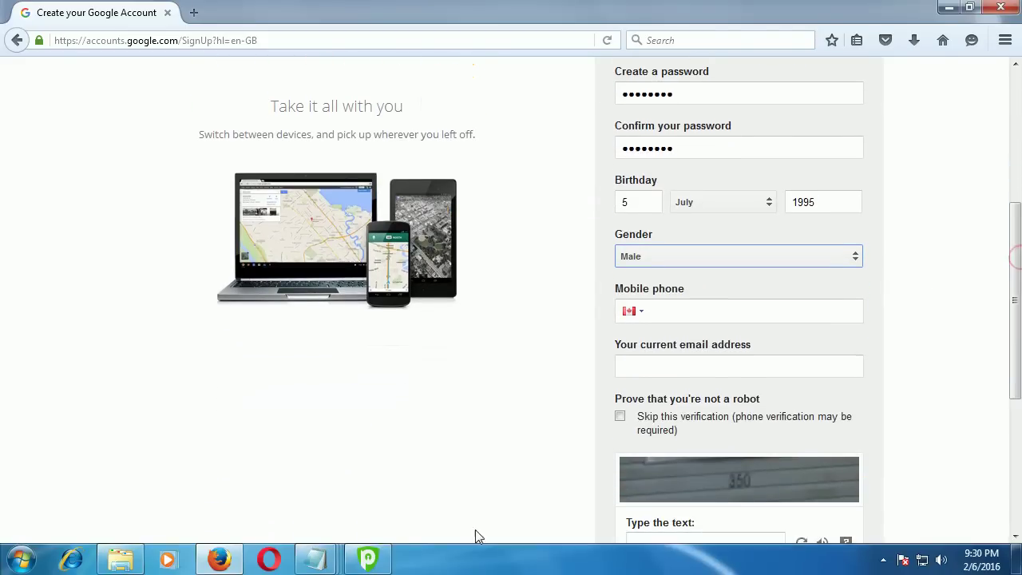
click(367, 561)
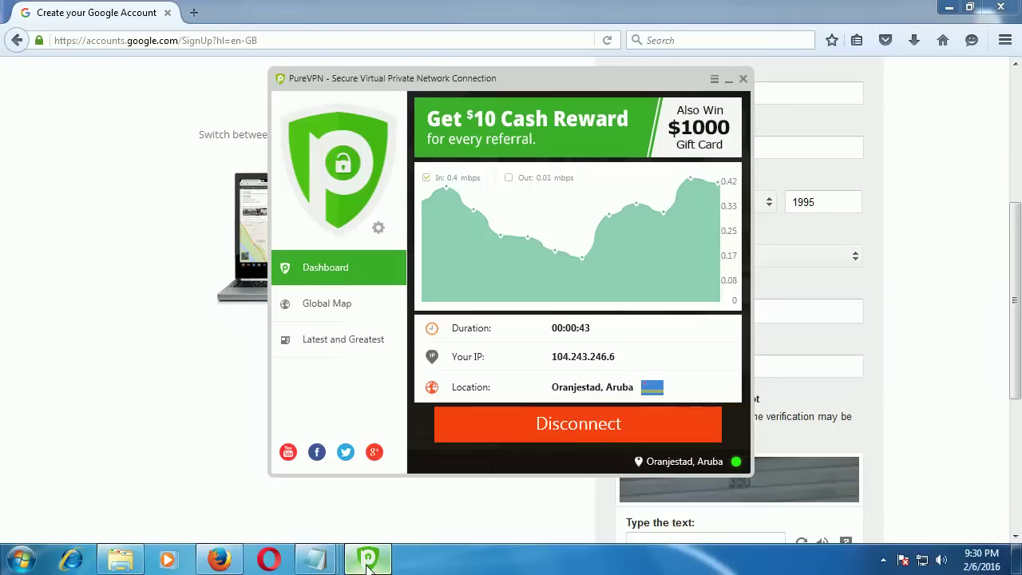
click(367, 560)
Step: Type the captcha text 350 and agree to the Terms of Service and Privacy Policy
scroll(1020, 342, down, 2)
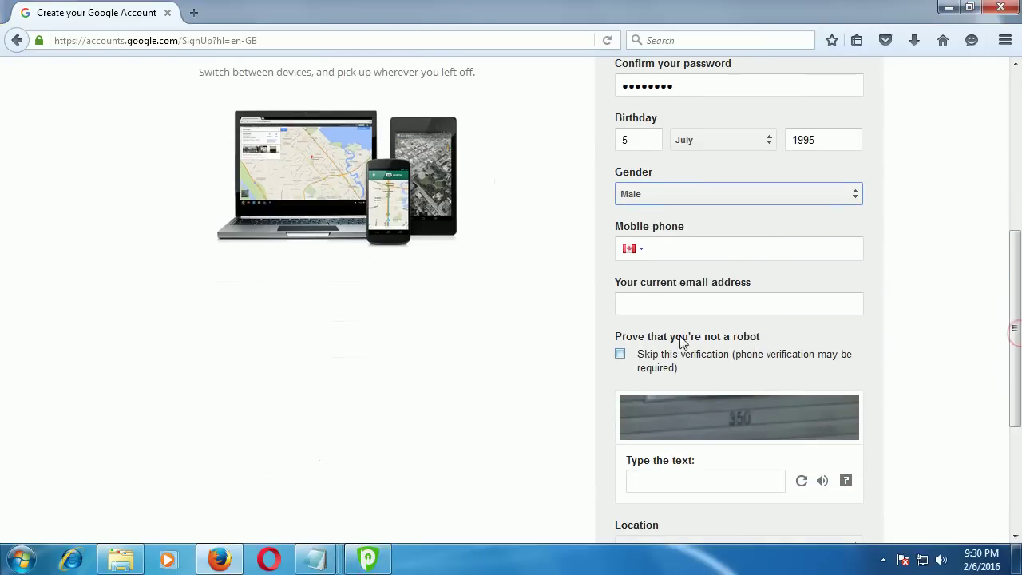
scroll(1020, 335, down, 1)
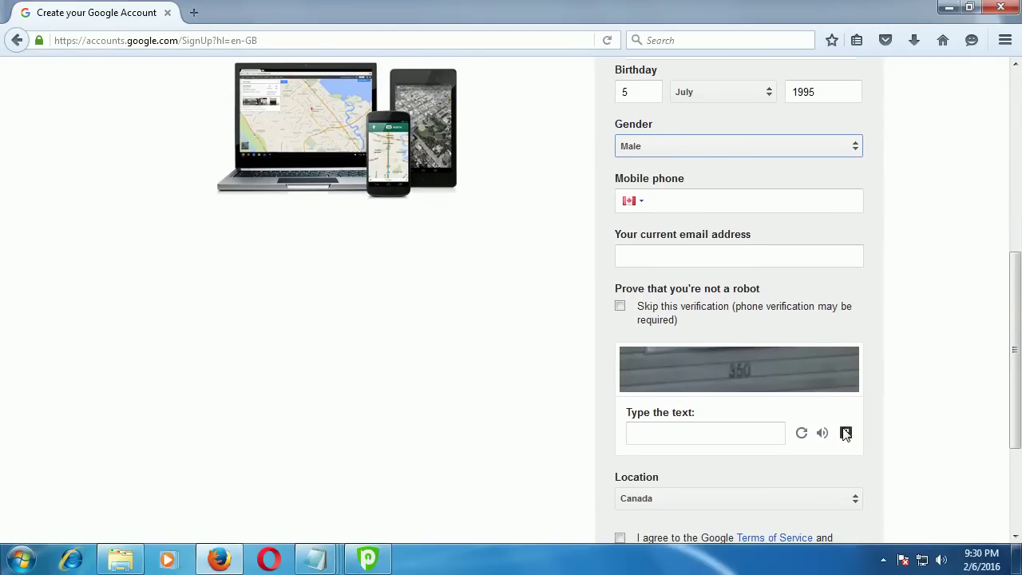
click(730, 437)
text(350)
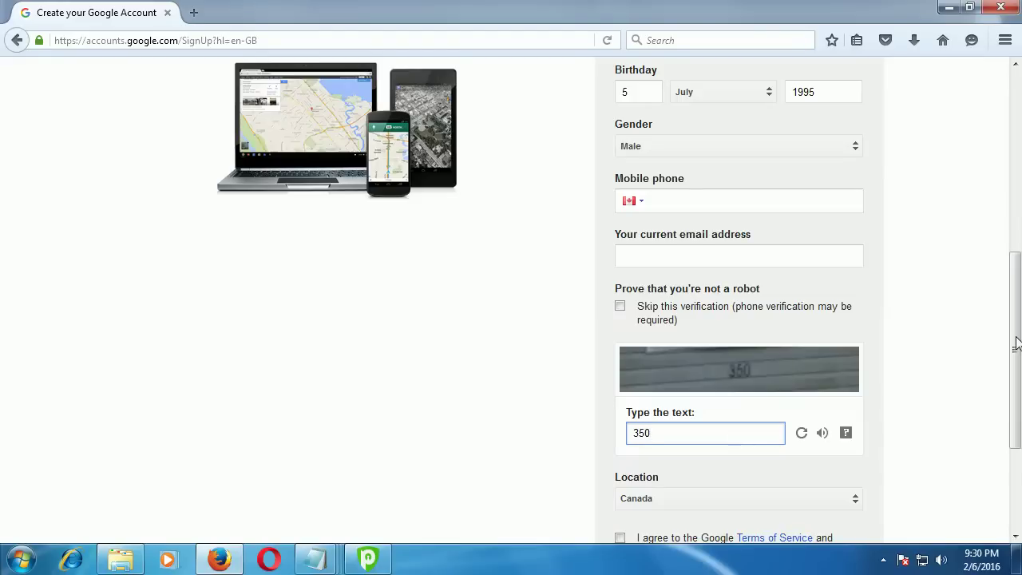
scroll(1019, 342, down, 2)
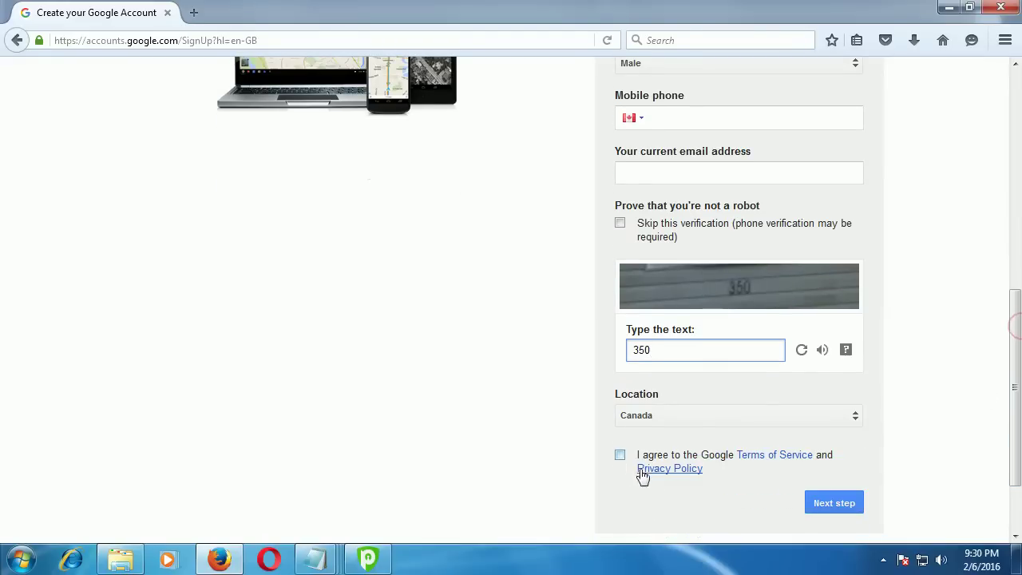
click(620, 455)
Step: Submit the signup to reach the Welcome page, decline Firefox's remember-login offer, then show PureVPN
click(831, 506)
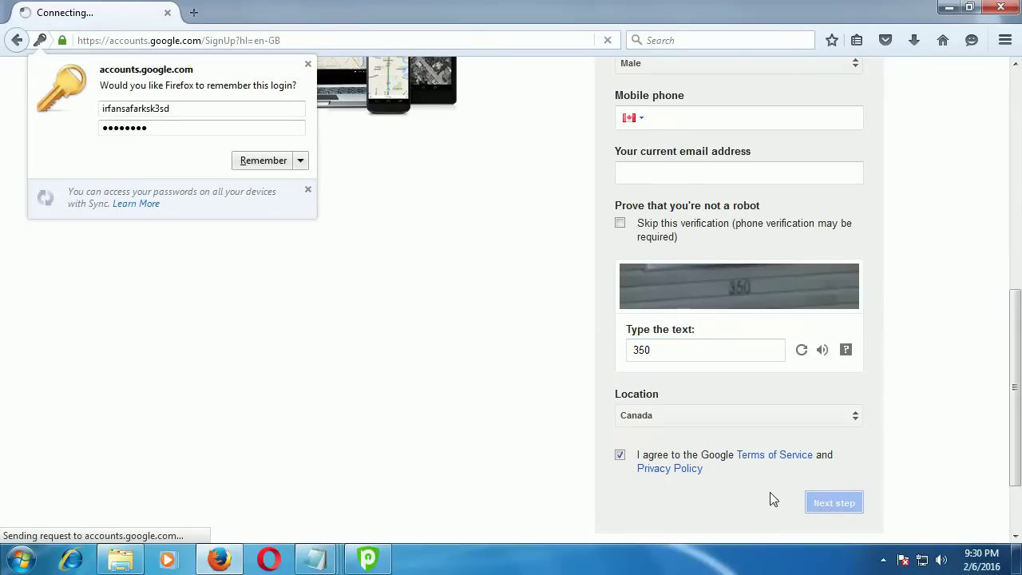
click(308, 64)
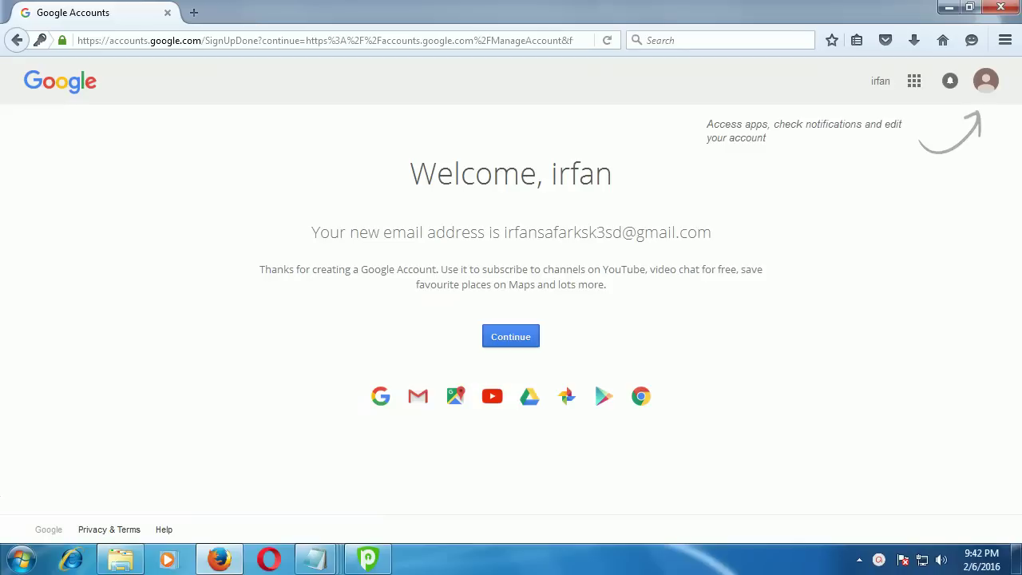
click(367, 559)
click(221, 455)
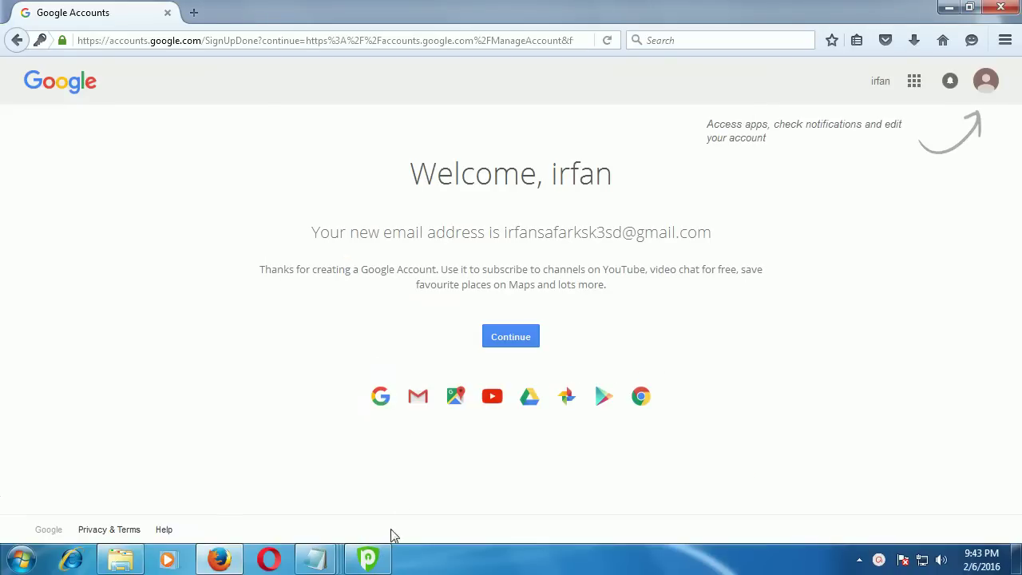
click(367, 559)
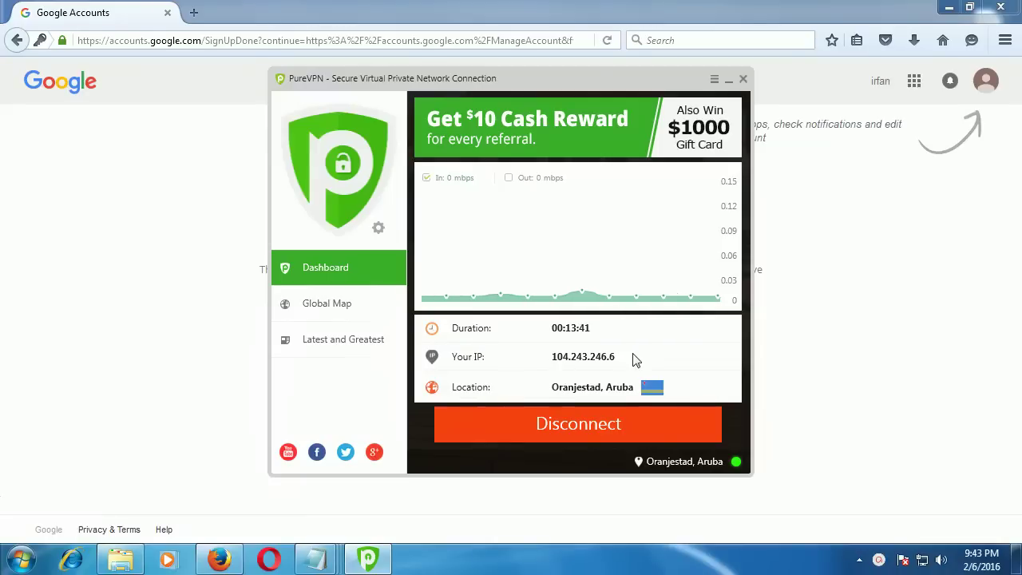
Step: Open PureVPN's Global Map and expand Australia to list its Melbourne, Brisbane, Sydney and Perth servers
click(89, 310)
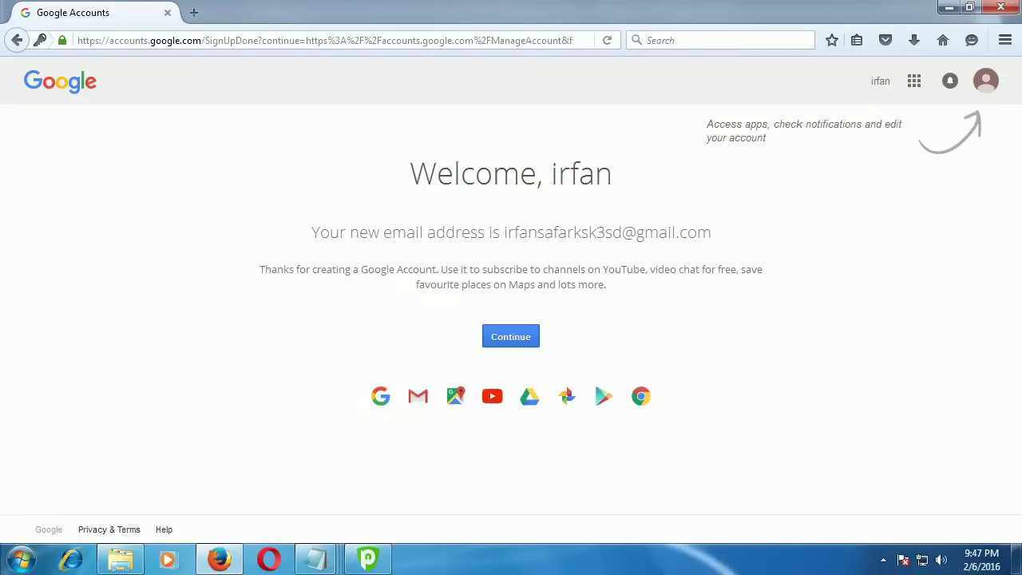
click(367, 559)
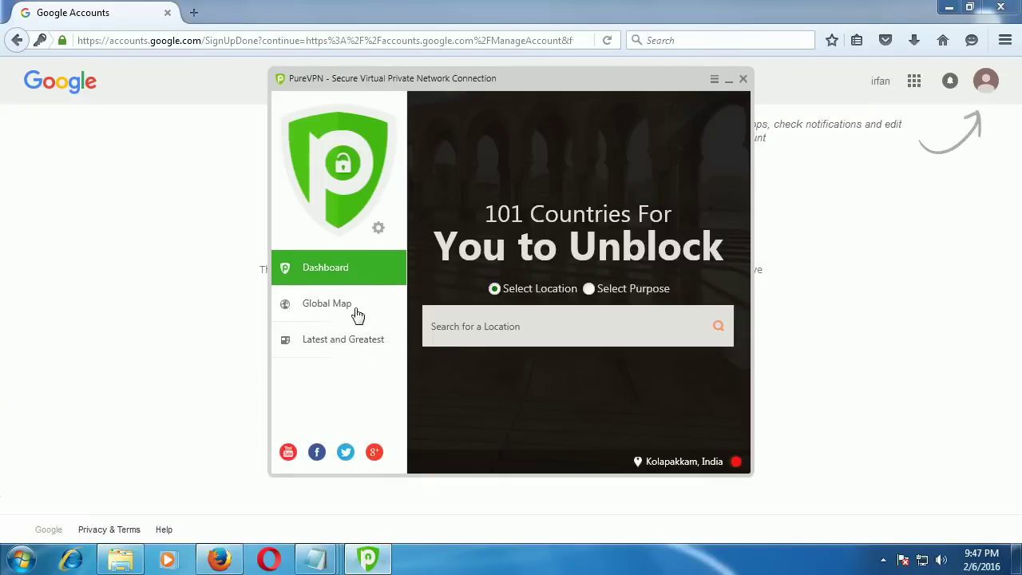
click(359, 311)
mouse_move(736, 194)
mouse_down()
mouse_move(733, 402)
mouse_move(732, 192)
mouse_move(732, 206)
mouse_up()
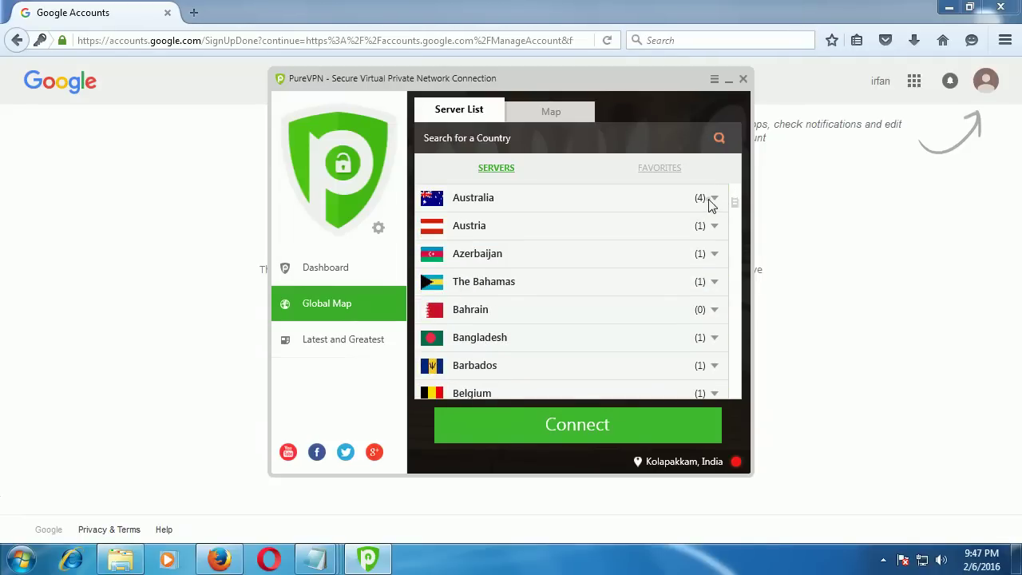
click(712, 199)
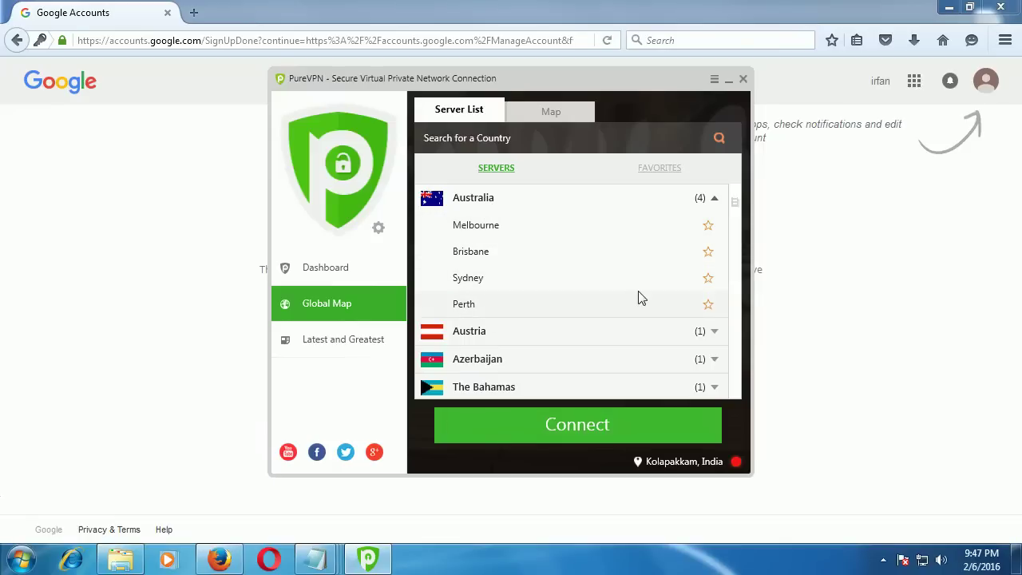
scroll(735, 209, down, 10)
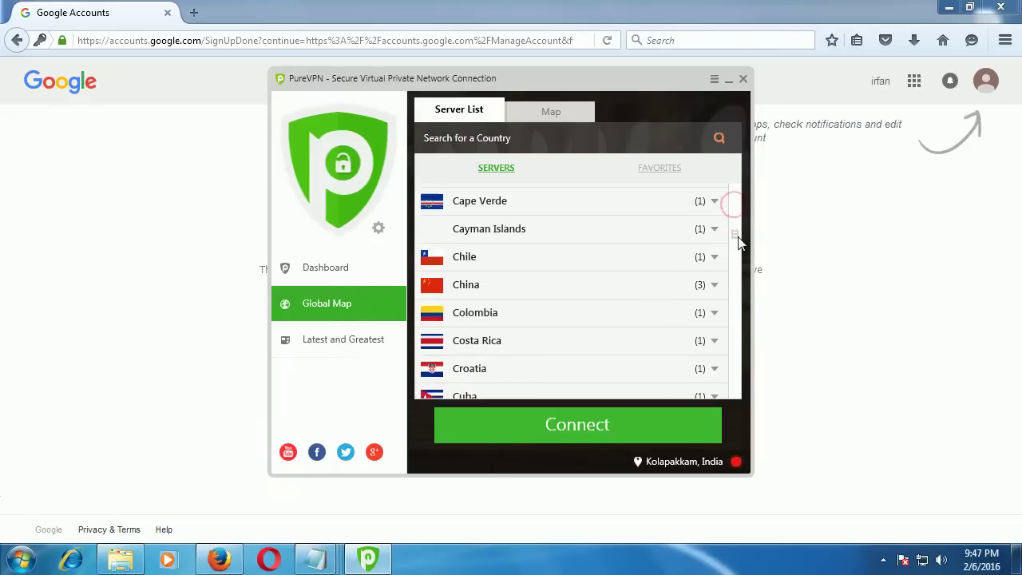